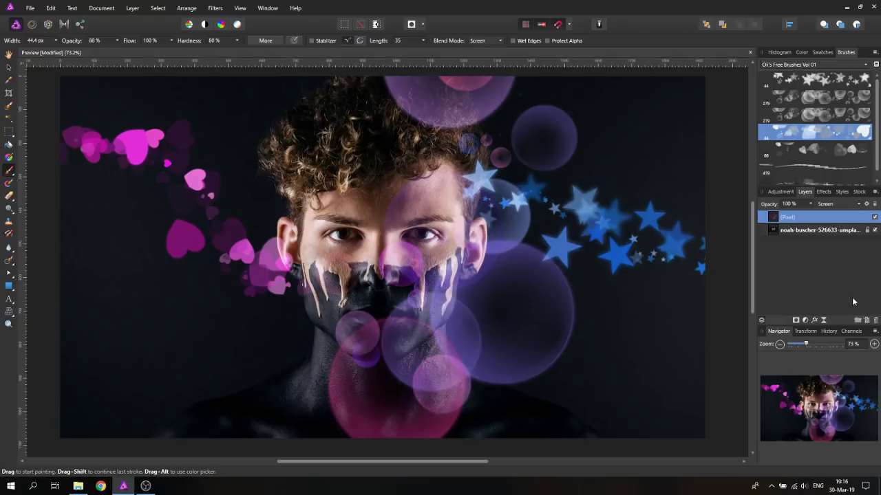
- Delete the old bokeh brush-test pixel layer from the Layers panel
left_click(876, 320)
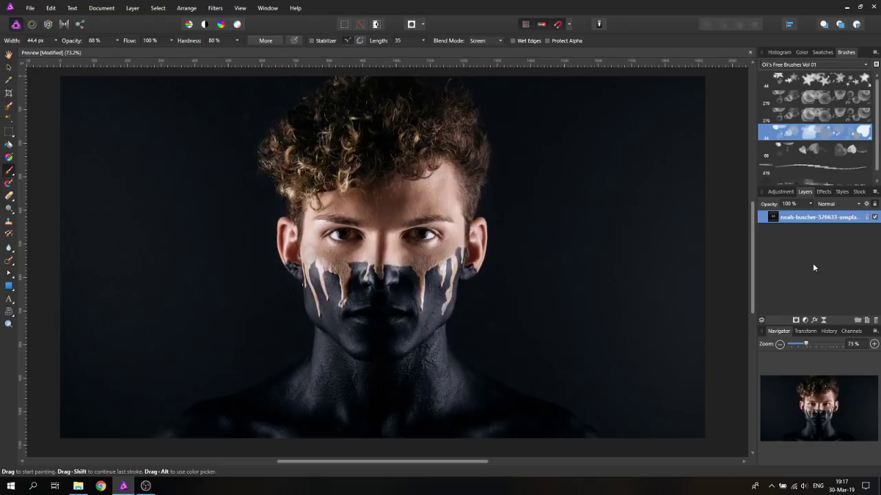
- Add a new pixel layer and paint a looping magenta heart trail from the right edge past the neck
left_click(866, 321)
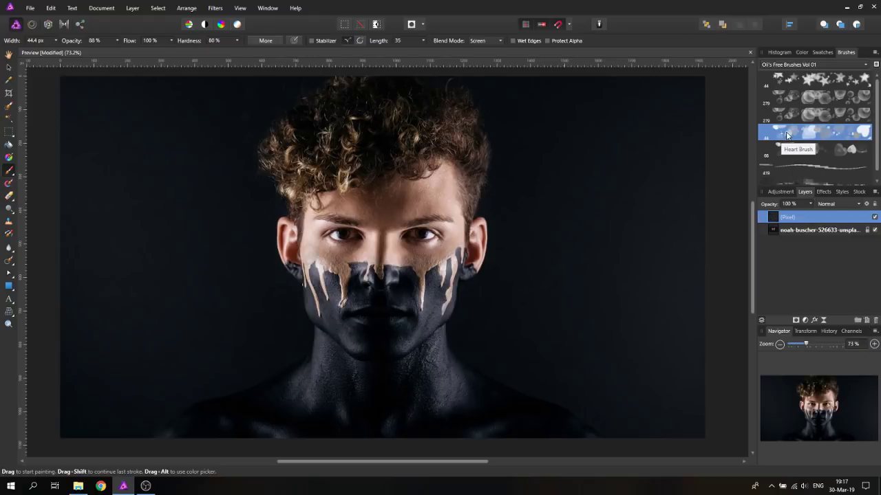
mouse_move(717, 212)
left_mouse_down()
mouse_move(633, 174)
mouse_move(552, 309)
mouse_move(448, 396)
mouse_move(256, 293)
mouse_move(165, 115)
mouse_move(66, 102)
left_mouse_up()
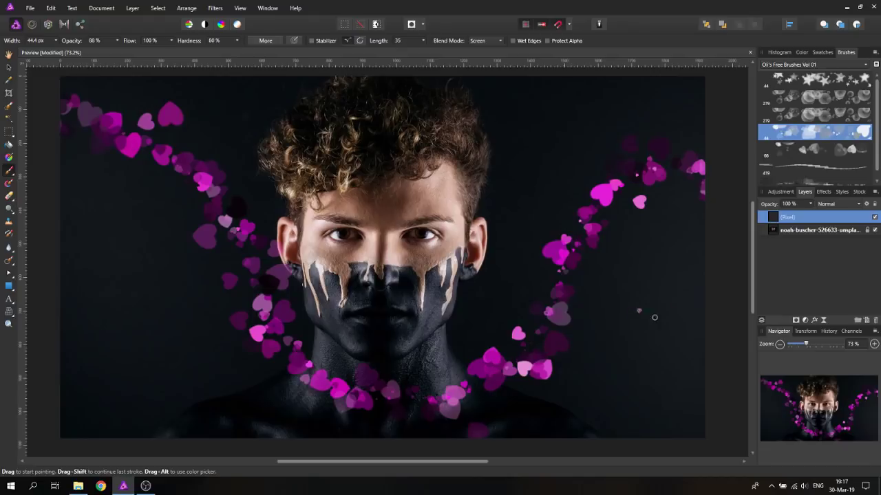
- Set the hearts layer to Screen with a magenta Outer Glow, 8.3 px radius, 65 % opacity
left_click(834, 203)
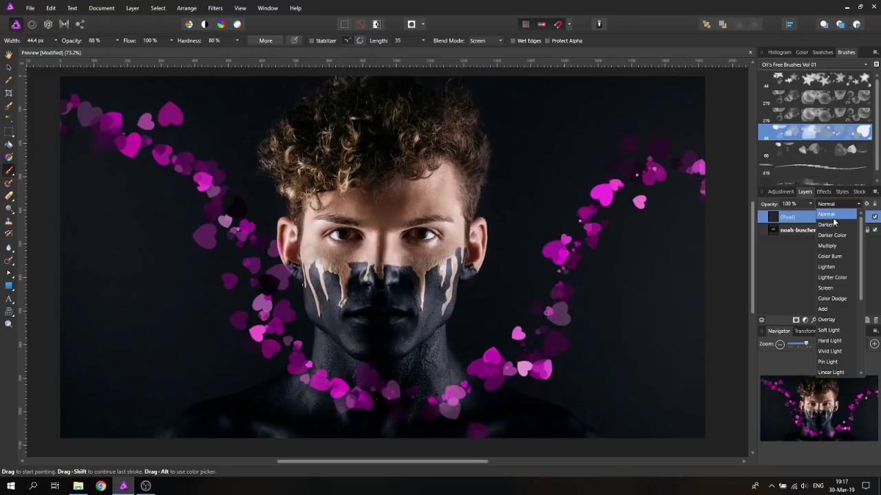
left_click(828, 288)
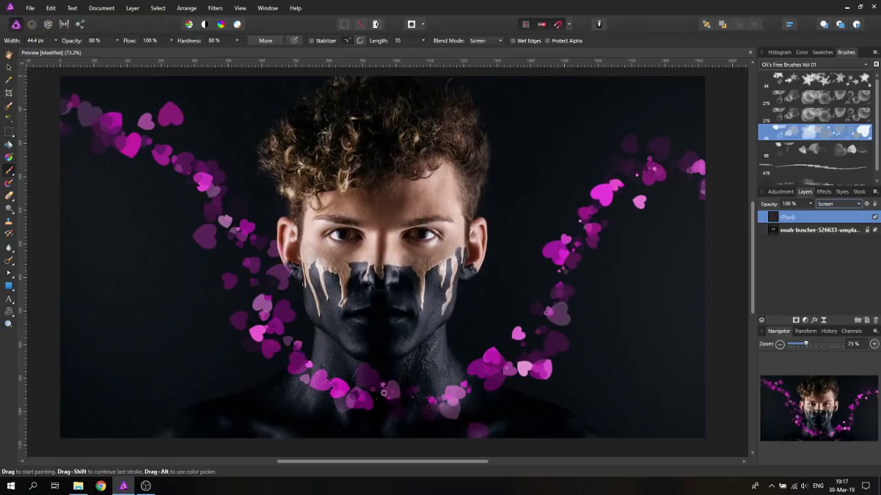
left_click(824, 192)
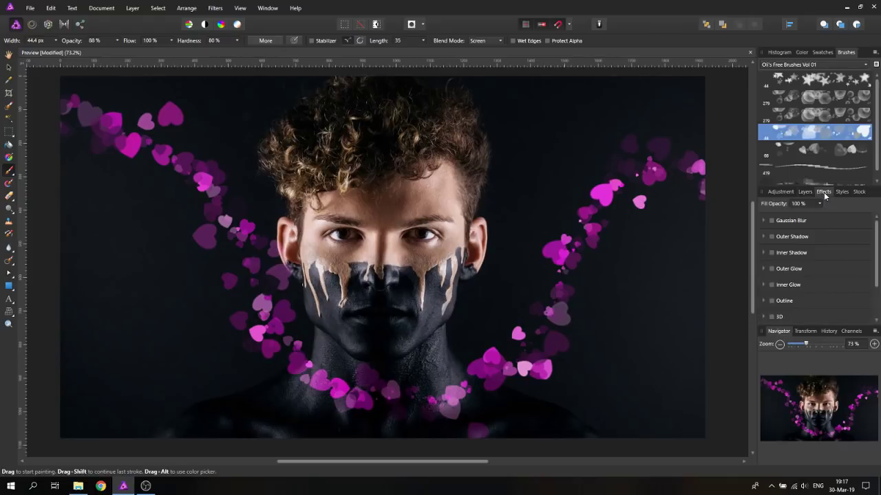
left_click(771, 268)
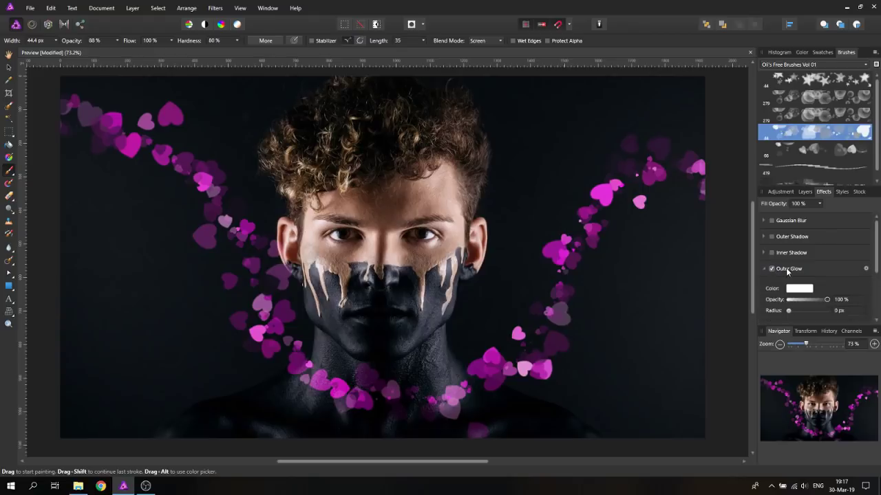
left_click(799, 289)
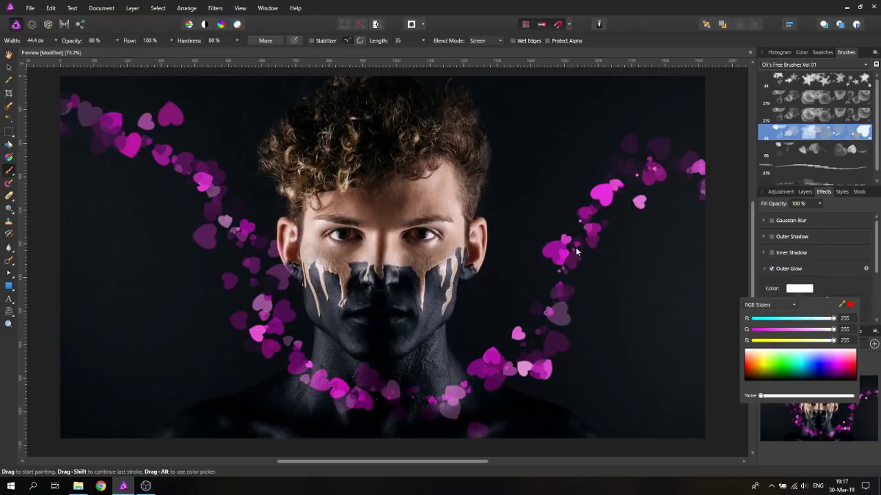
left_click(837, 365)
left_click(835, 286)
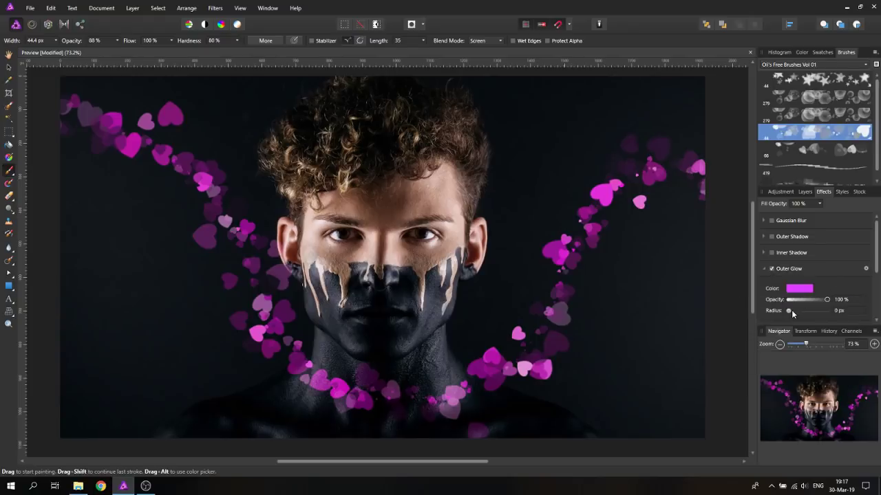
left_click_drag(789, 311, 804, 313)
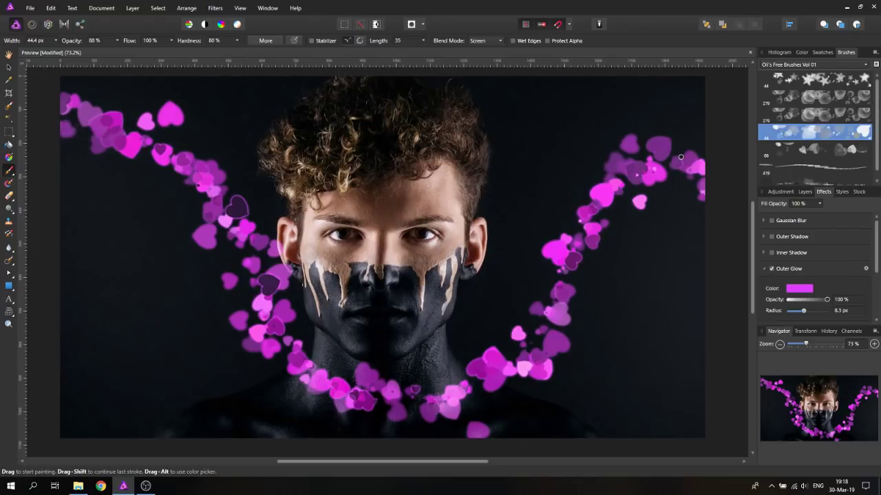
left_click_drag(820, 300, 813, 300)
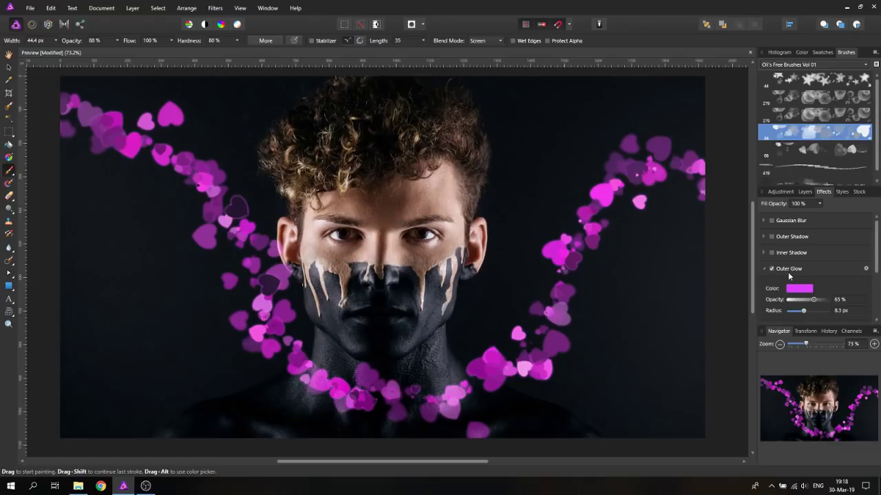
left_click(805, 192)
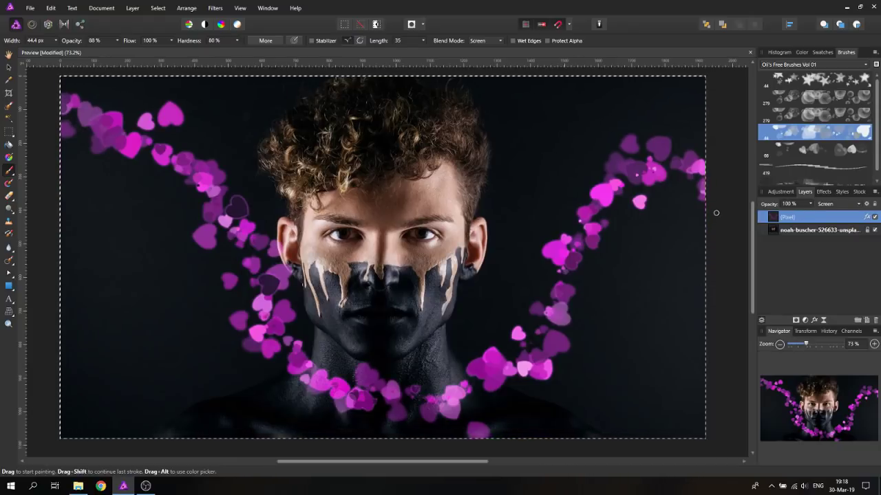
- Clear the layer, switch to the 66 px heart brush and paint hearts down past the face
key("Delete")
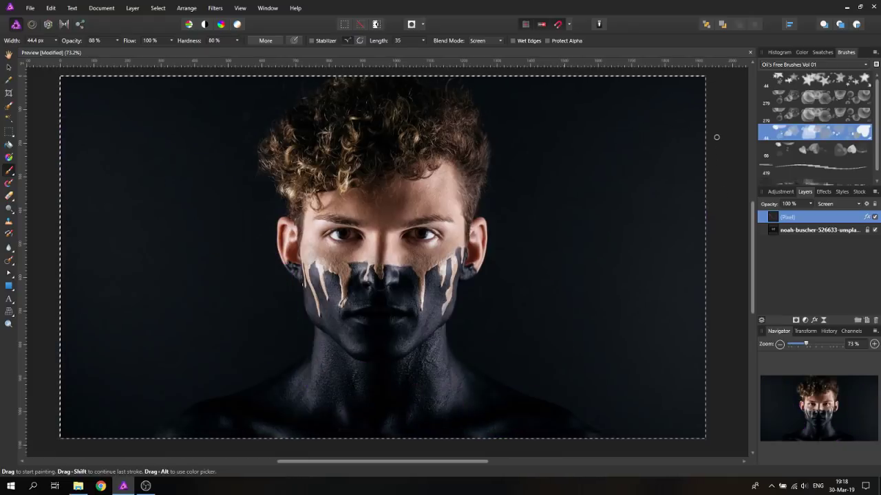
mouse_move(684, 129)
left_mouse_down()
mouse_move(618, 157)
mouse_move(590, 191)
mouse_move(609, 328)
mouse_move(574, 430)
left_mouse_up()
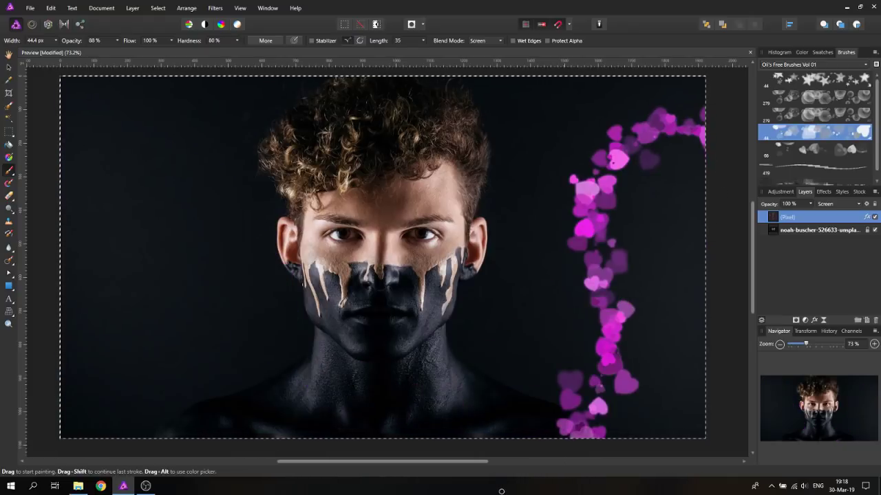
left_click(811, 150)
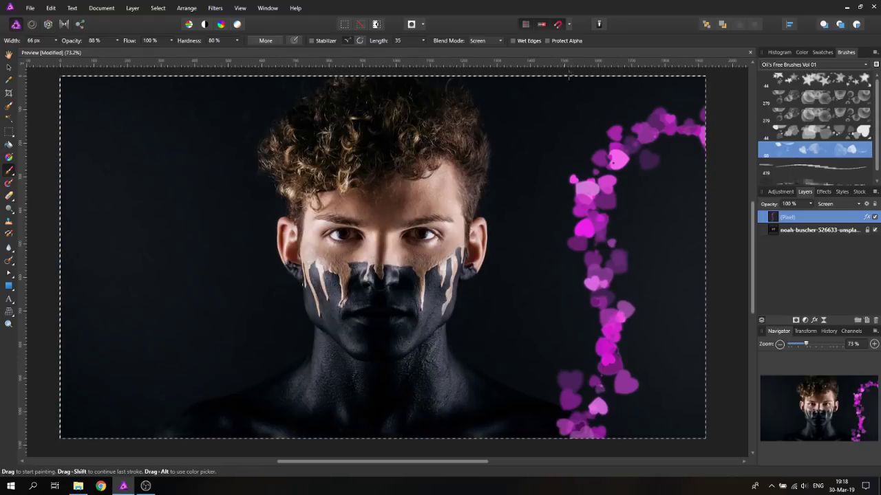
mouse_move(552, 118)
left_mouse_down()
mouse_move(521, 146)
mouse_move(501, 197)
mouse_move(520, 322)
mouse_move(500, 379)
mouse_move(458, 429)
mouse_move(411, 451)
left_mouse_up()
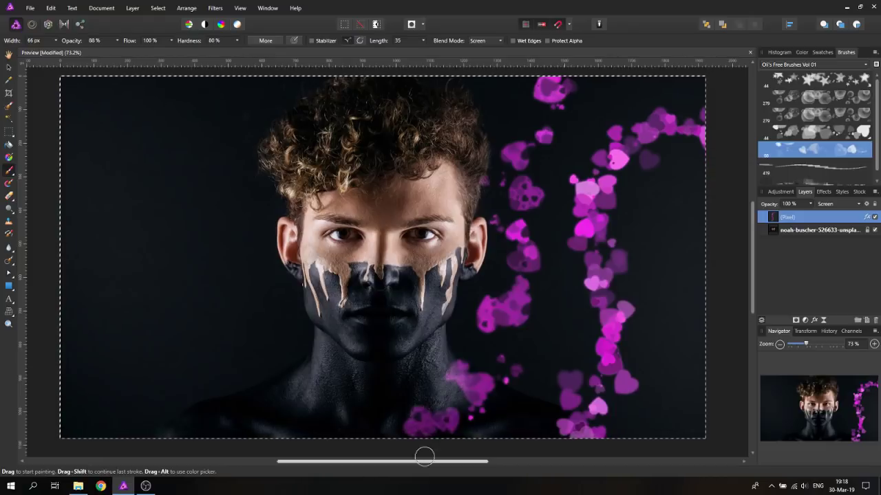
- Try single heart dabs on the right, undoing two and keeping hearts at the right edge
left_click(564, 184)
key("ctrl+z")
left_click(544, 199)
key("ctrl+z")
left_click(691, 234)
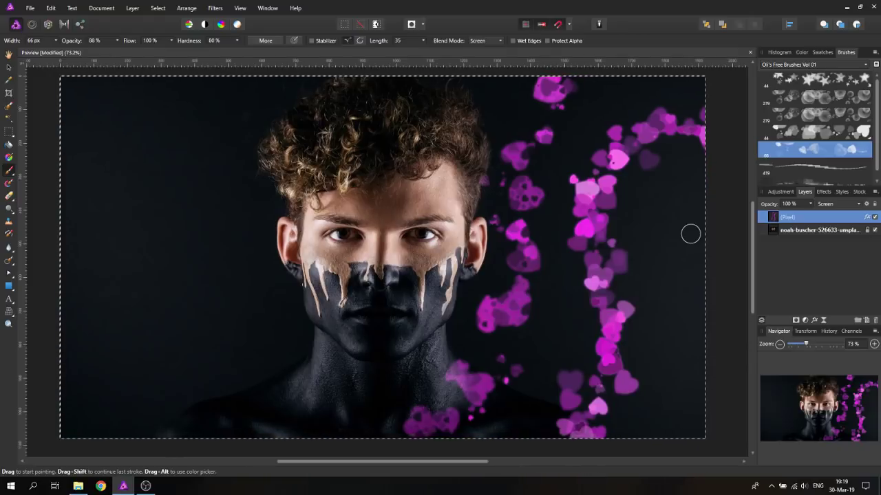
- Clear the hearts and select the first star brush, discarding a pink test stroke
key("Delete")
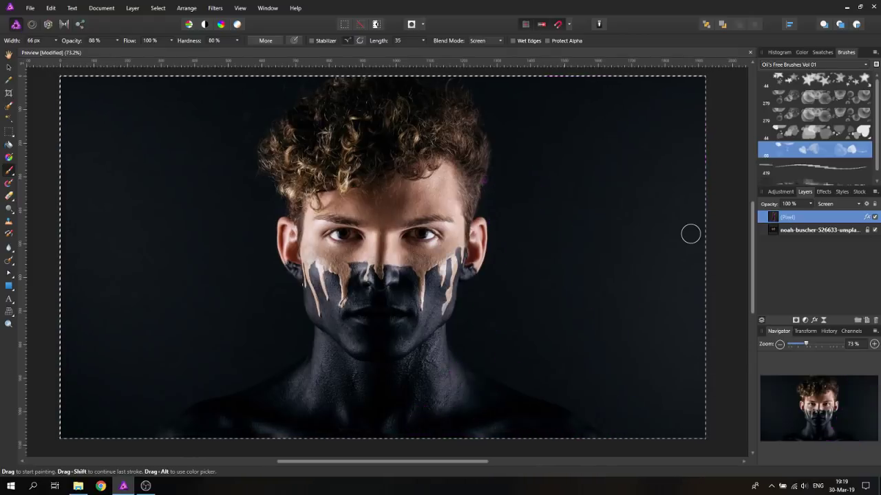
left_click(818, 80)
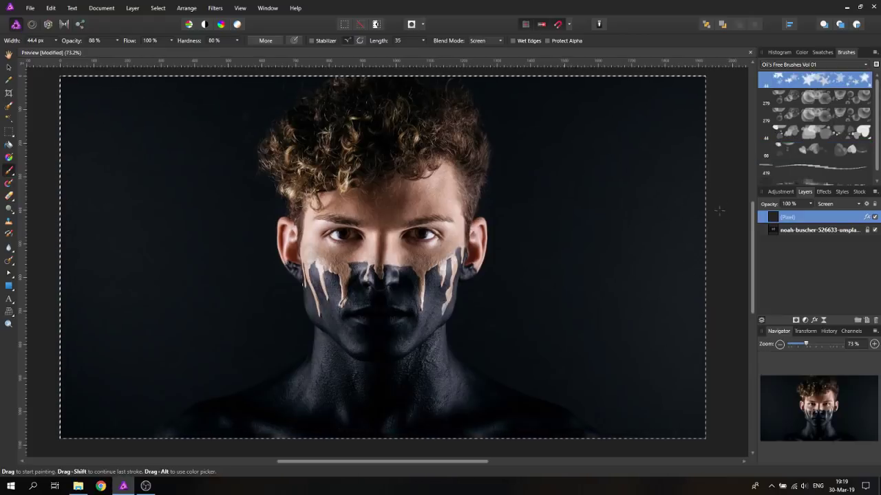
mouse_move(650, 162)
left_mouse_down()
mouse_move(585, 186)
mouse_move(551, 260)
mouse_move(543, 341)
mouse_move(436, 384)
left_mouse_up()
key("ctrl+z")
- Change the paint colour to blue and paint a long star trail curving past the chin
left_click(801, 53)
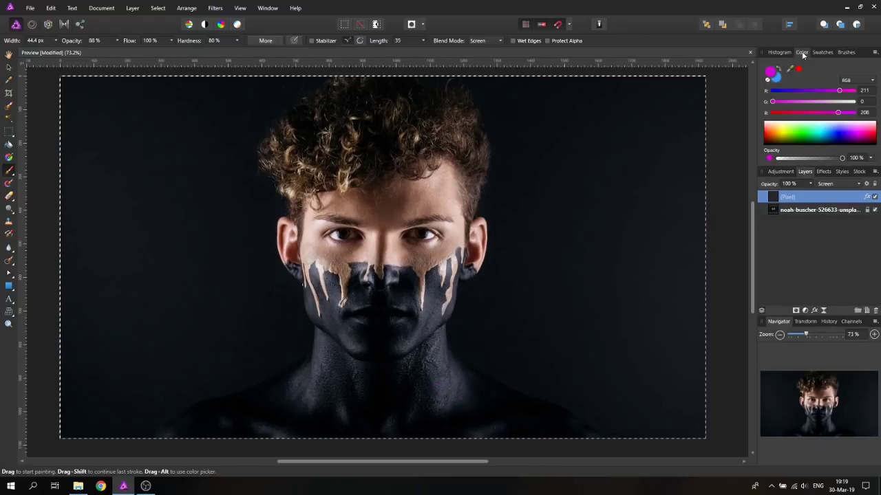
left_click(781, 69)
left_click(846, 53)
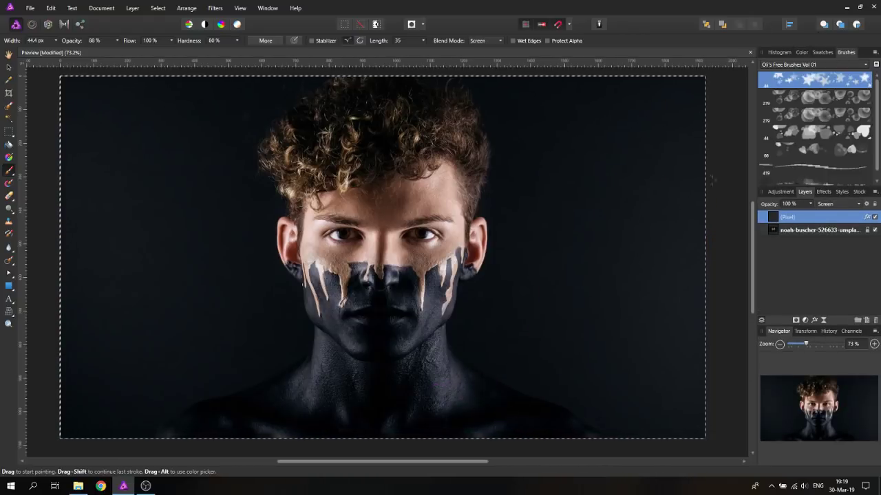
left_click_drag(701, 198, 673, 191)
mouse_move(689, 159)
left_mouse_down()
mouse_move(597, 181)
mouse_move(556, 298)
mouse_move(463, 343)
mouse_move(342, 359)
mouse_move(131, 187)
mouse_move(65, 153)
left_mouse_up()
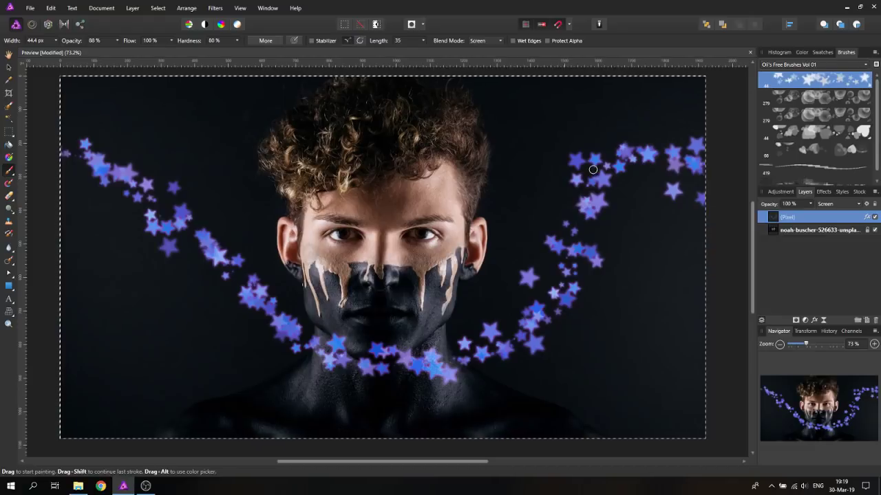
- Switch off the layer's Outer Glow effect
left_click(823, 191)
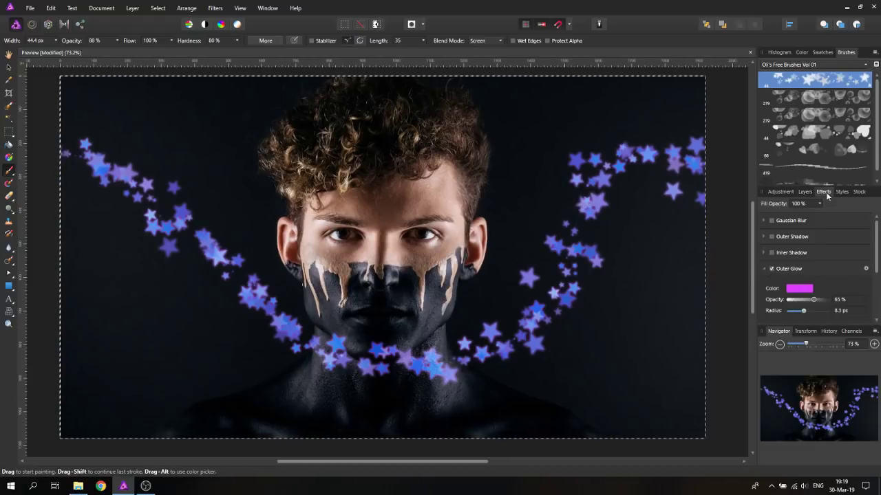
left_click(771, 269)
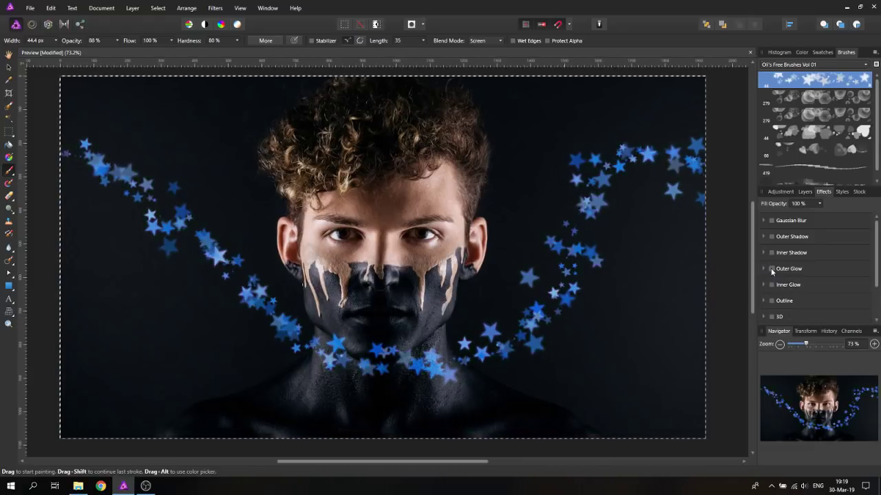
left_click(804, 192)
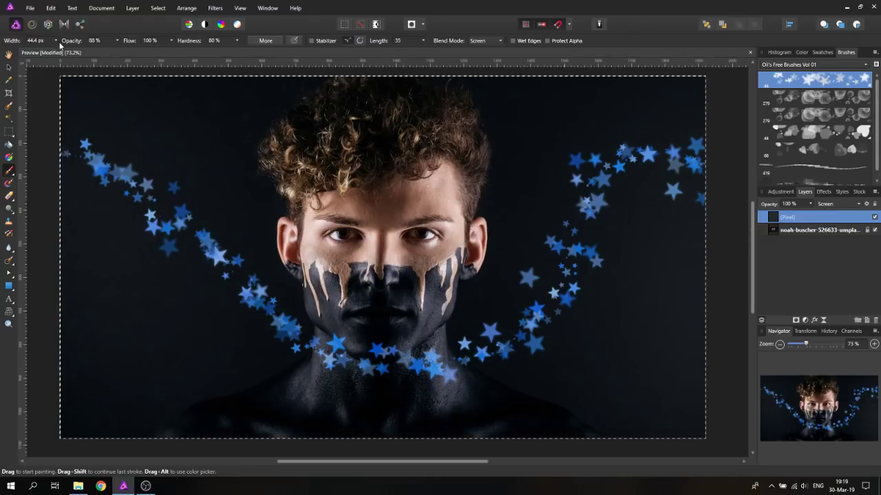
- Enlarge the star brush to 254 px, paint large blurred blue stars, then clear them
left_click(57, 41)
left_click_drag(57, 48, 73, 49)
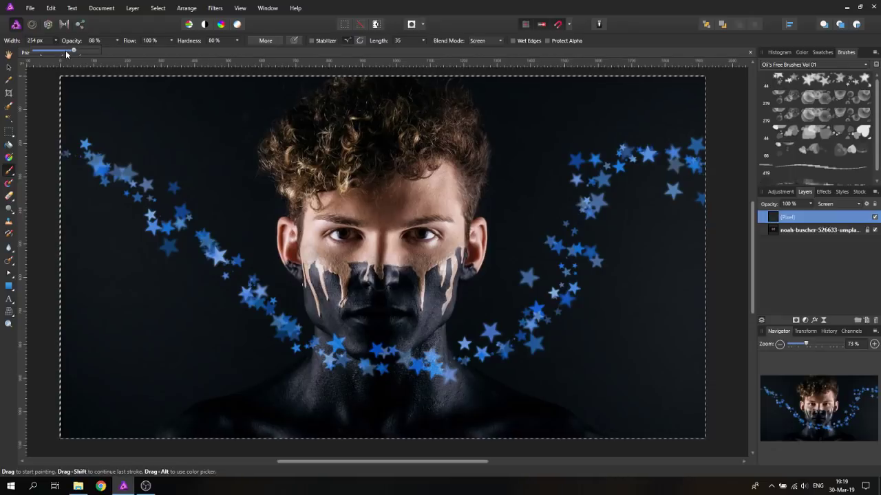
mouse_move(94, 268)
left_mouse_down()
mouse_move(237, 214)
mouse_move(385, 402)
mouse_move(537, 337)
left_mouse_up()
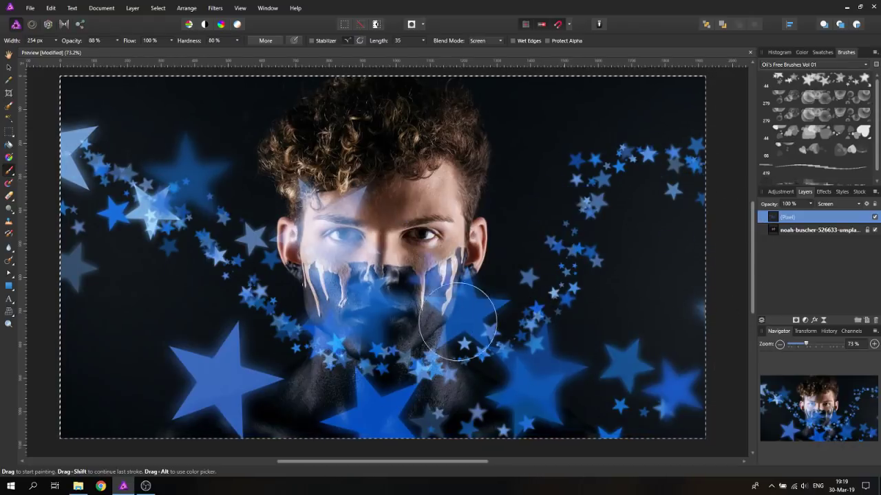
left_click(671, 302)
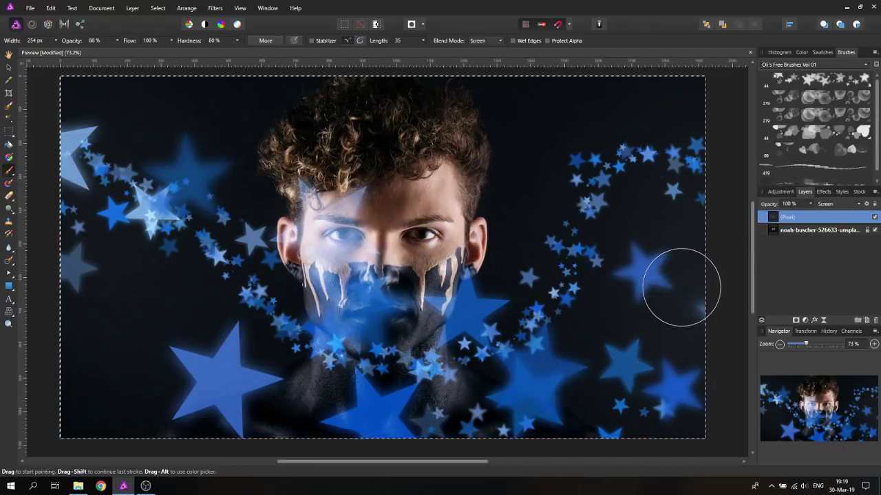
key("ctrl+z")
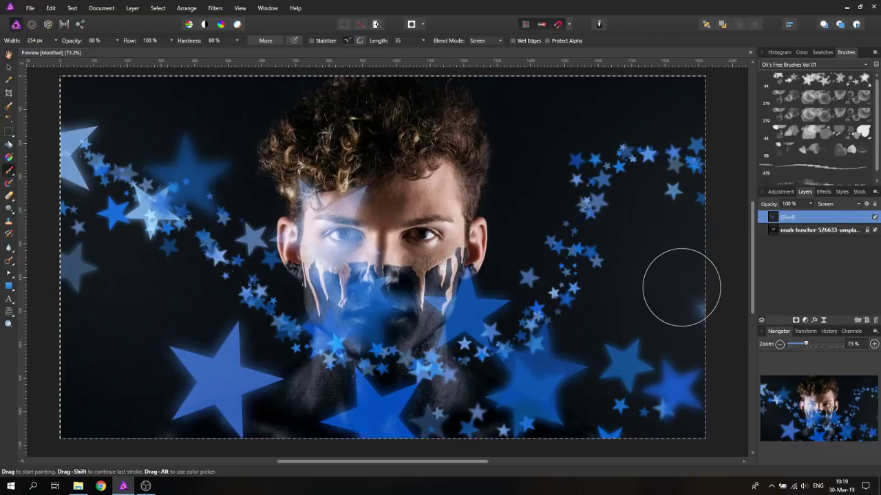
key("Delete")
- Shrink the star brush to 18 px and paint a star heart and letter A beside the face
left_click(535, 179)
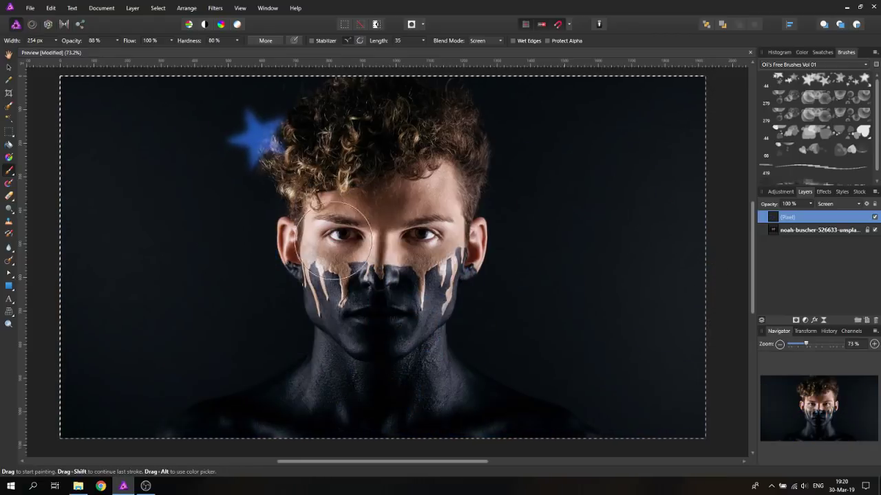
key("ctrl+z")
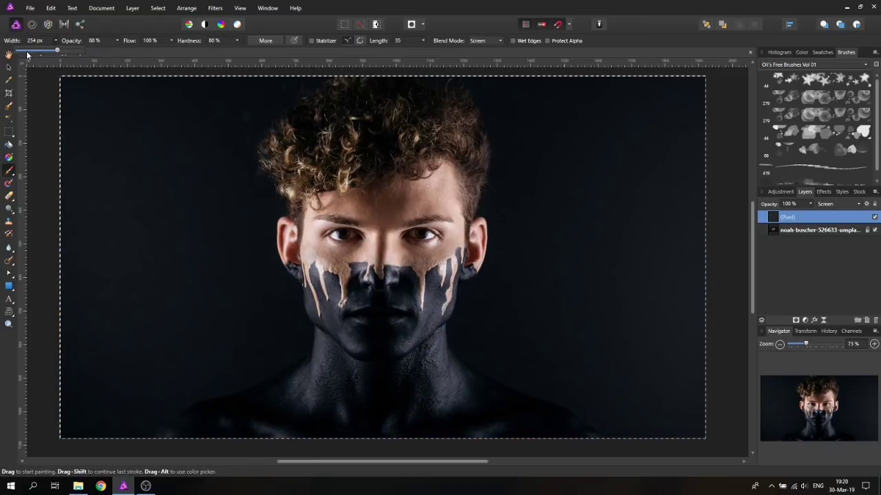
left_click_drag(28, 54, 27, 52)
mouse_move(575, 210)
left_mouse_down()
mouse_move(552, 160)
mouse_move(489, 167)
mouse_move(525, 244)
mouse_move(575, 312)
mouse_move(566, 373)
mouse_move(648, 148)
mouse_move(667, 225)
mouse_move(604, 303)
mouse_move(574, 366)
left_mouse_up()
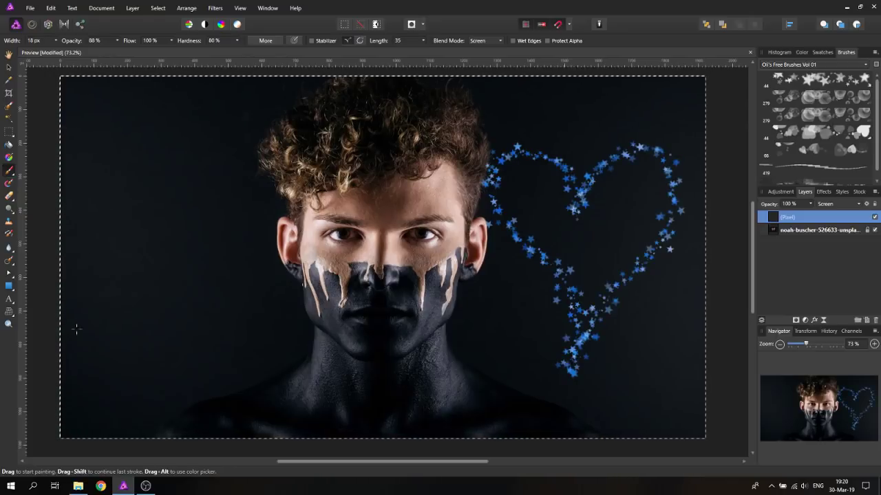
mouse_move(77, 333)
left_mouse_down()
mouse_move(165, 180)
mouse_move(227, 275)
mouse_move(251, 333)
left_mouse_up()
left_click_drag(113, 260, 230, 255)
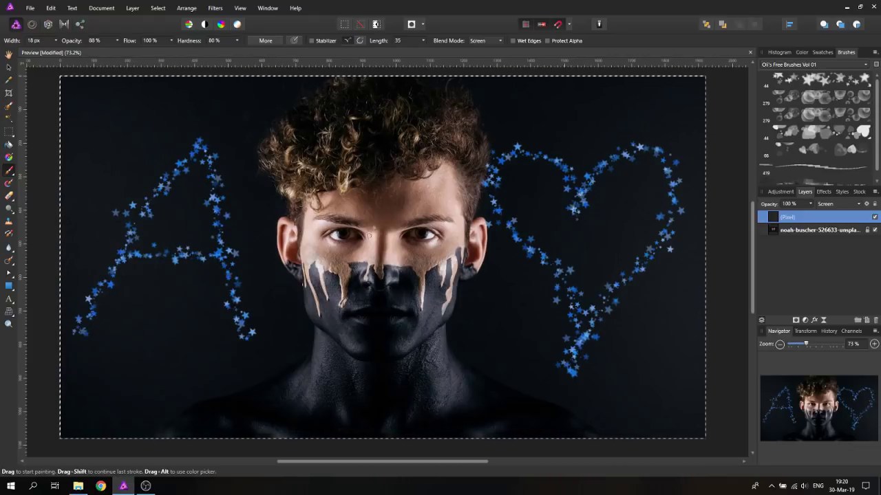
- Clear the star doodles and paint a fine blue star trail from the left ear around the hair
key("Delete")
mouse_move(294, 200)
left_mouse_down()
mouse_move(274, 219)
mouse_move(273, 238)
mouse_move(304, 290)
mouse_move(308, 316)
mouse_move(361, 361)
mouse_move(409, 350)
mouse_move(449, 322)
mouse_move(457, 282)
mouse_move(484, 271)
mouse_move(492, 227)
mouse_move(491, 217)
mouse_move(471, 219)
mouse_move(490, 141)
mouse_move(479, 111)
mouse_move(451, 81)
left_mouse_up()
mouse_move(284, 200)
left_mouse_down()
mouse_move(258, 162)
mouse_move(260, 148)
mouse_move(302, 95)
mouse_move(330, 80)
left_mouse_up()
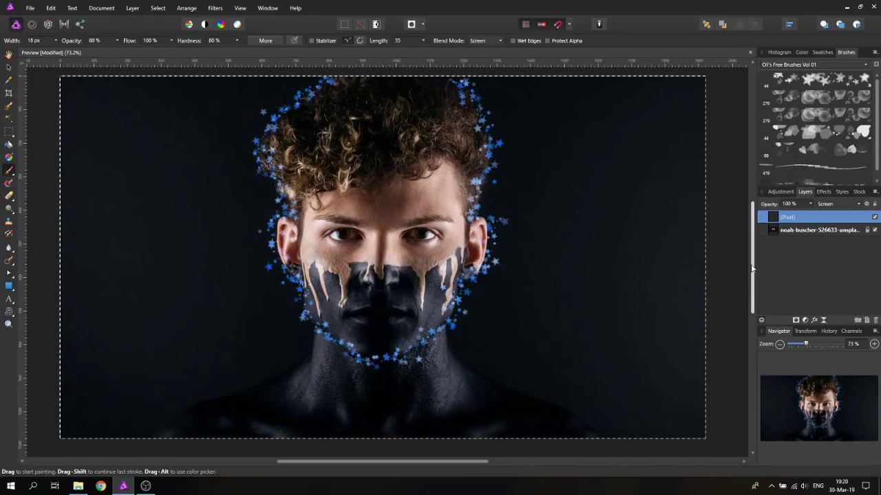
- Undo the star trail and paint pink, purple and blue bubbles with the 279.8 px bokeh brush
key("ctrl+z")
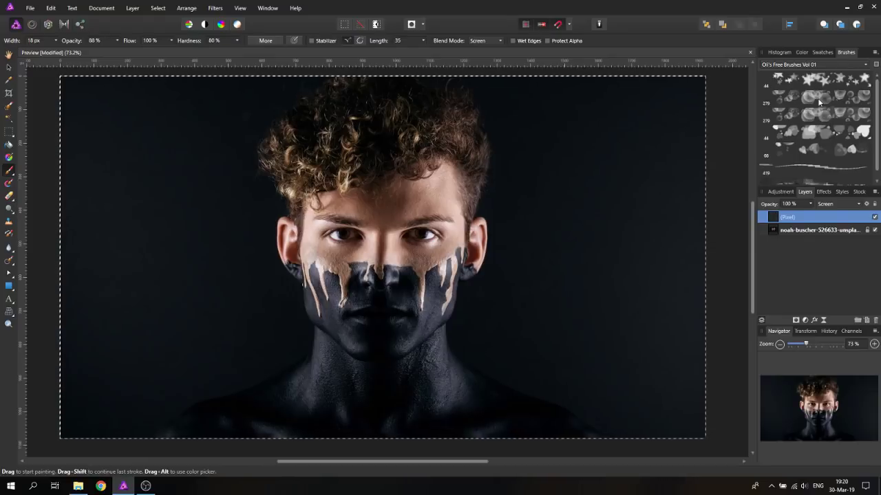
left_click(812, 98)
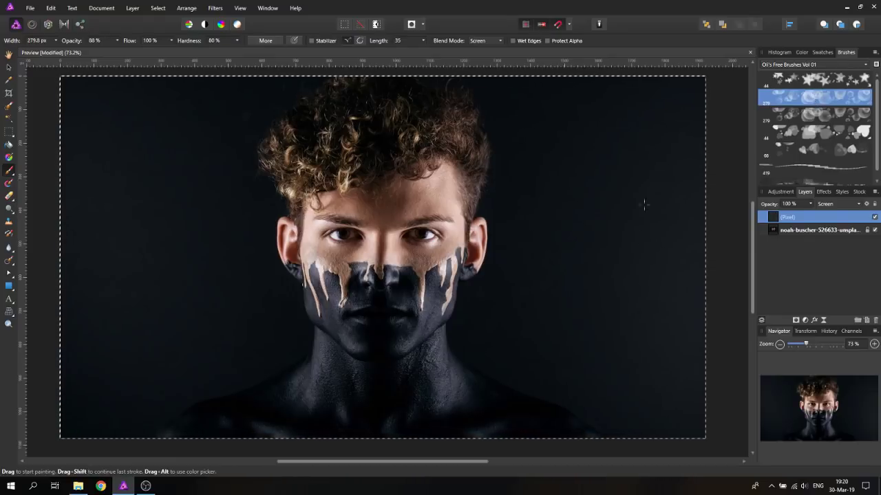
mouse_move(681, 269)
left_mouse_down()
mouse_move(640, 206)
mouse_move(482, 262)
mouse_move(206, 288)
mouse_move(123, 309)
left_mouse_up()
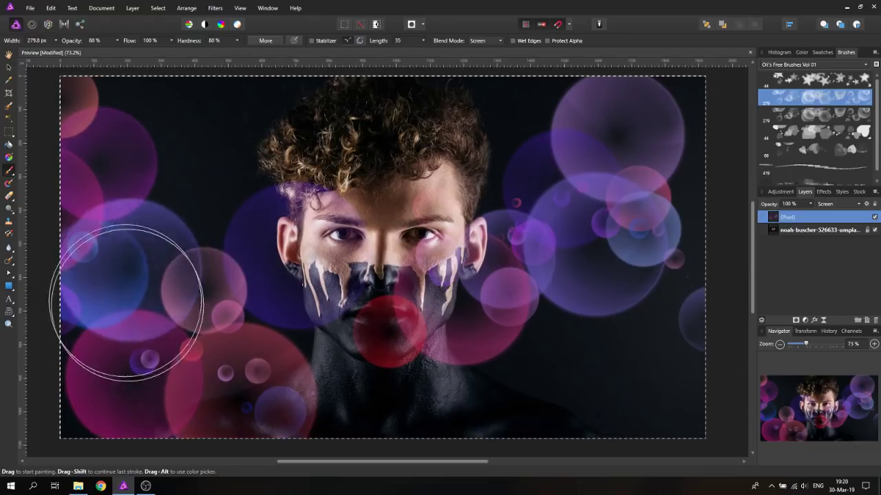
- Adjust the bubbles along the right edge, stamping single dabs and undoing the unwanted ones
key("ctrl+z")
left_click_drag(737, 344, 729, 340)
key("ctrl+z")
left_click(729, 340)
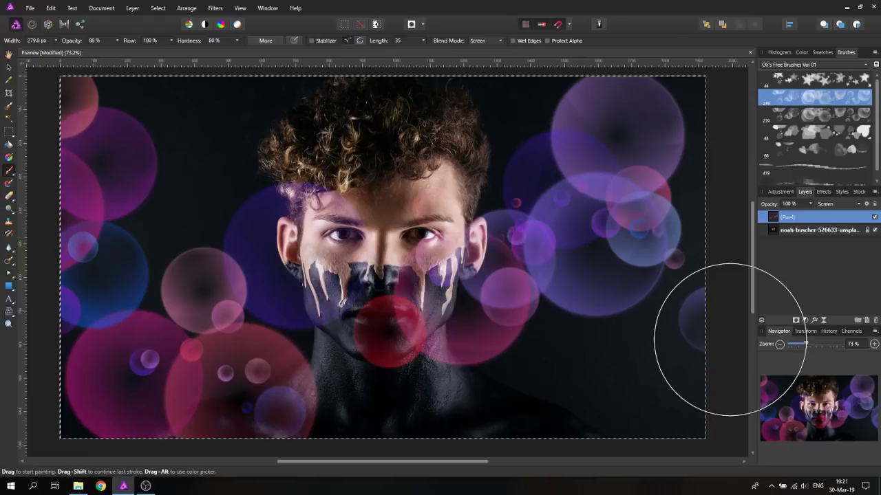
left_click(582, 161)
key("ctrl+z")
left_click(619, 172)
key("ctrl+z")
left_click(698, 406)
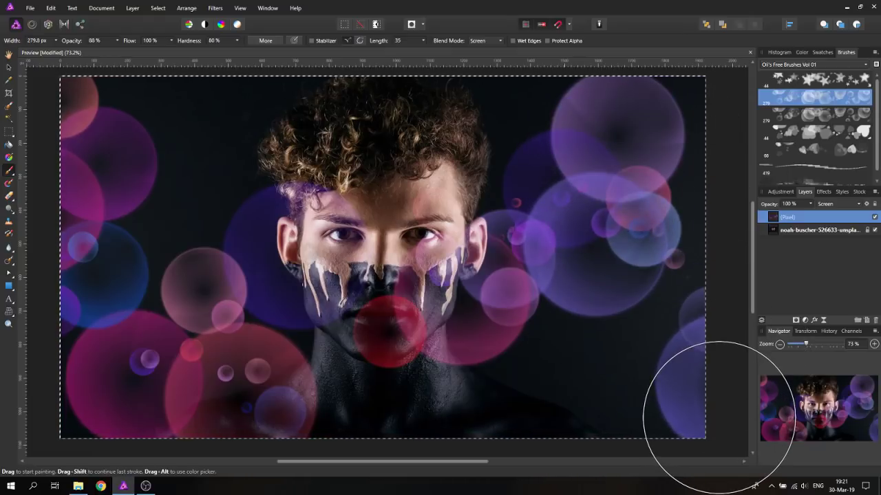
key("ctrl+z")
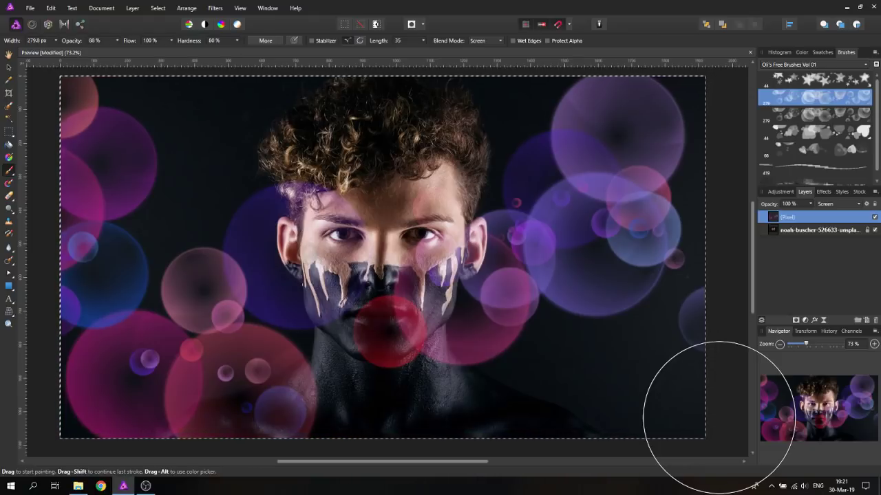
- Apply a 24.4 px Gaussian Blur effect to the bokeh layer
left_click(823, 193)
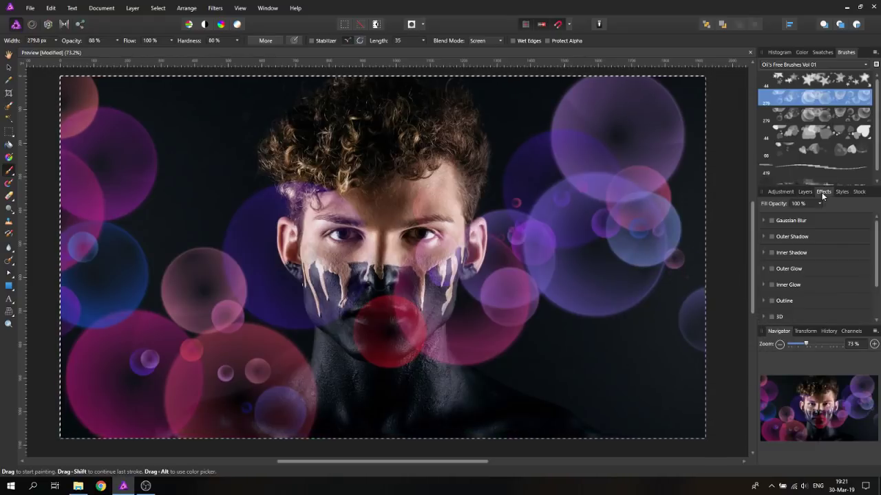
left_click(771, 221)
left_click(811, 241)
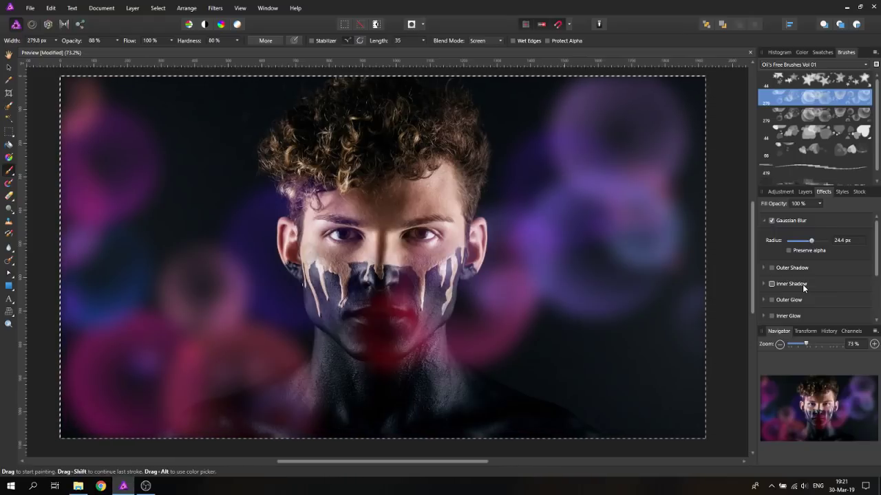
left_click(808, 193)
- Add a new Screen pixel layer and paint sharper bokeh bubbles from upper right to lower left
left_click(867, 321)
left_click(832, 204)
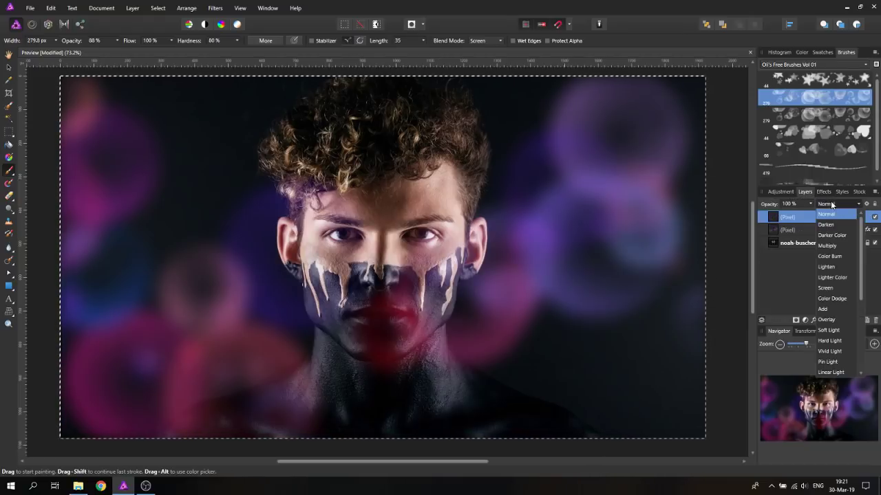
left_click(831, 291)
mouse_move(660, 268)
left_mouse_down()
mouse_move(530, 255)
mouse_move(124, 323)
left_mouse_up()
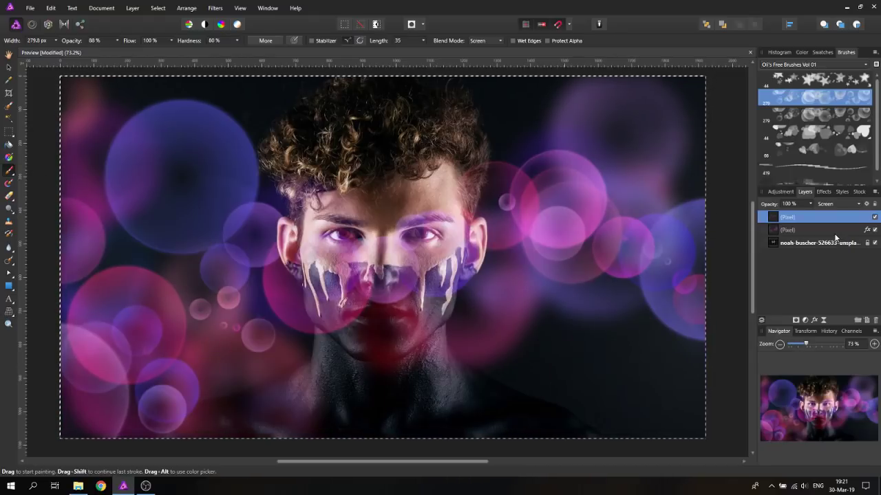
mouse_move(128, 226)
left_mouse_down()
mouse_move(331, 305)
mouse_move(501, 306)
left_mouse_up()
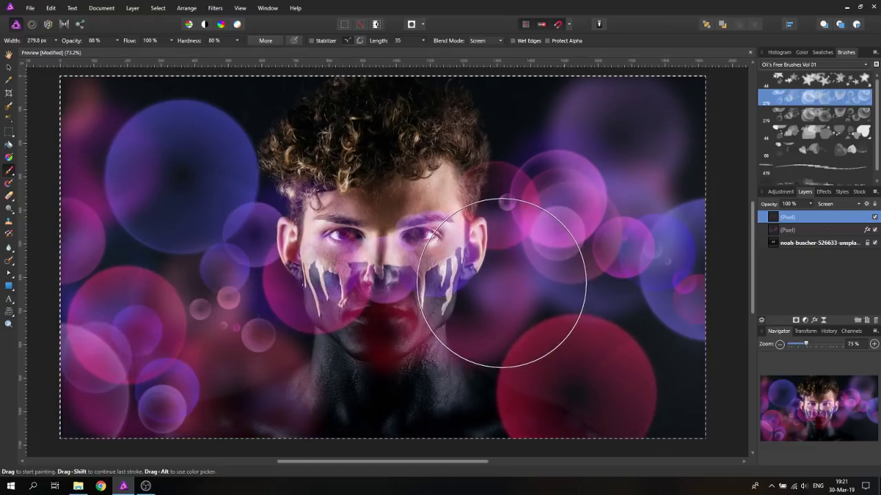
key("ctrl+z")
mouse_move(658, 177)
left_mouse_down()
mouse_move(442, 426)
mouse_move(59, 324)
left_mouse_up()
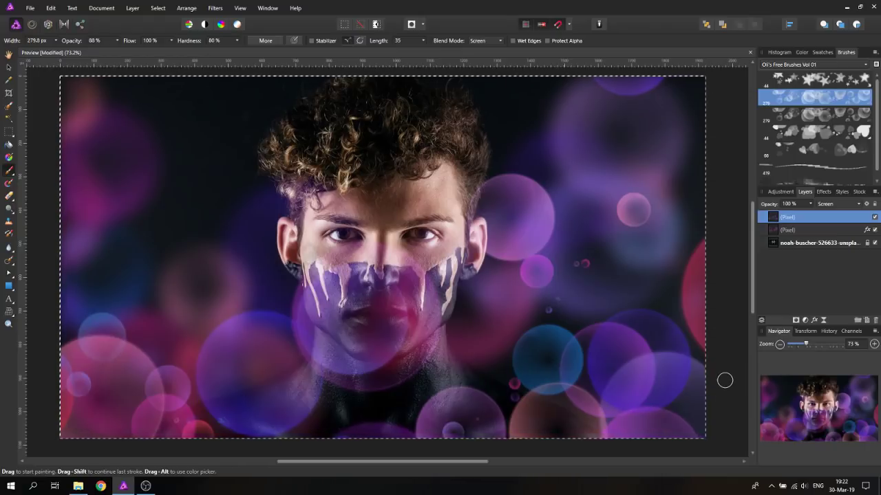
- Undo the sharp bubbles, delete the top pixel layer and turn off Gaussian Blur
key("ctrl+z")
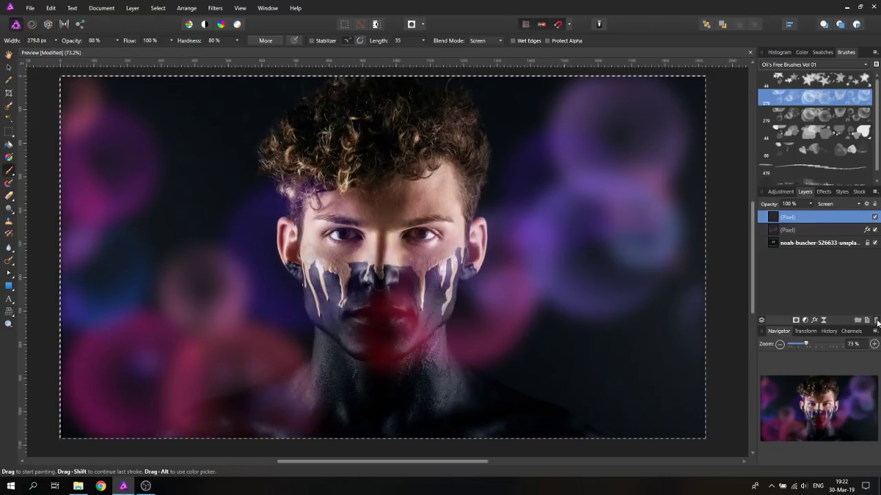
left_click(876, 320)
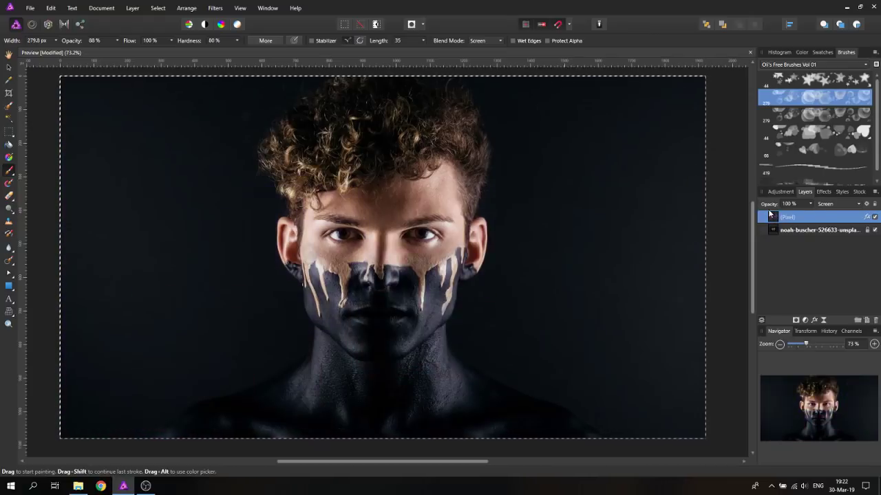
left_click(820, 192)
left_click(772, 223)
left_click(806, 193)
- Paint blue bubbles around the portrait with a different bokeh brush, then clear them
left_click(802, 114)
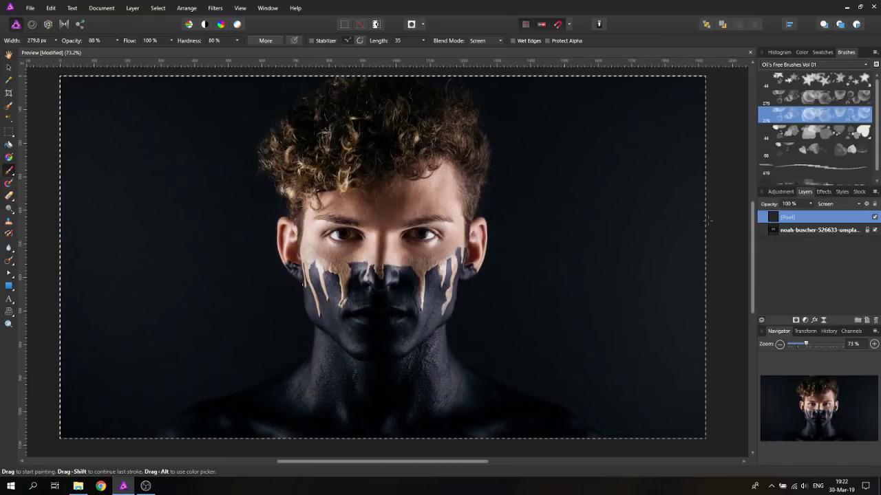
mouse_move(708, 222)
left_mouse_down()
mouse_move(606, 199)
mouse_move(151, 310)
mouse_move(110, 100)
left_mouse_up()
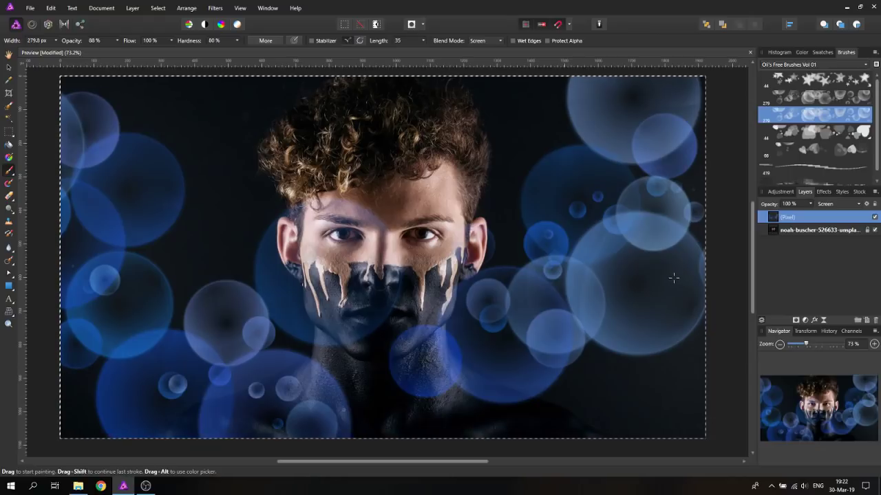
key("Delete")
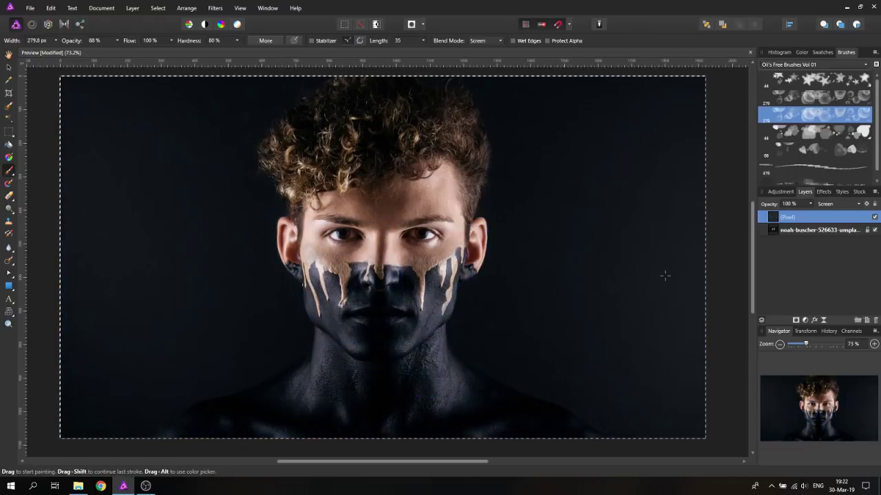
- Choose the long streak glitch brush and stamp blue, purple, yellow and pink streaks right of the head
scroll(822, 161, "down", 1)
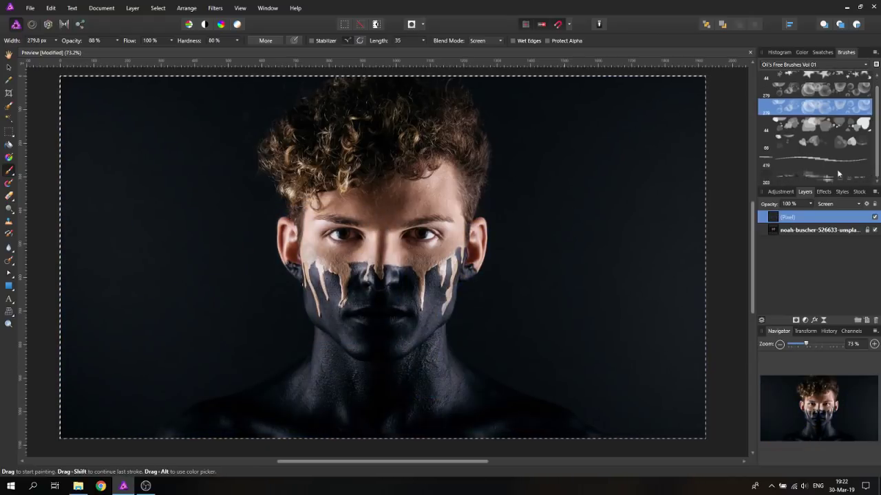
left_click(802, 162)
left_click(559, 189)
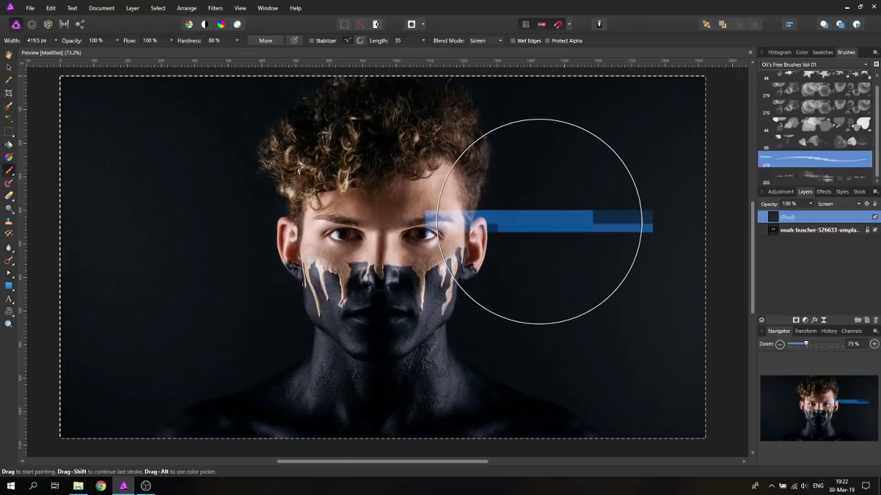
left_click(571, 258)
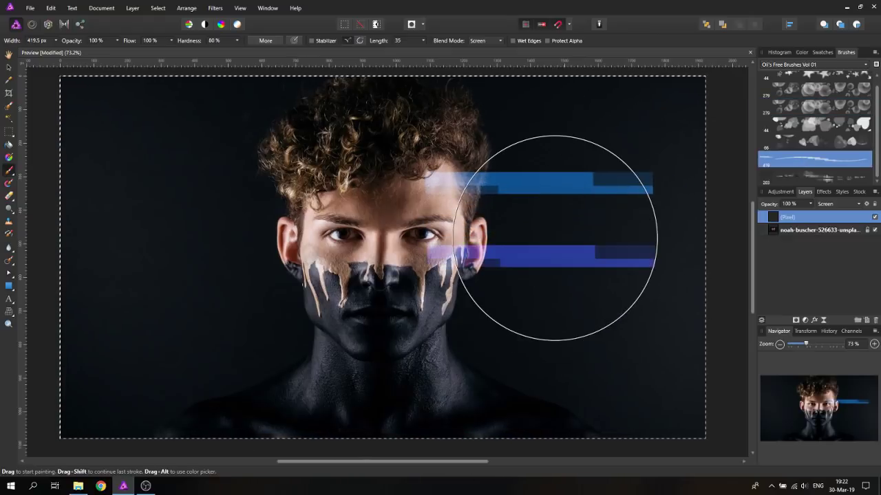
left_click(562, 205)
left_click(591, 225)
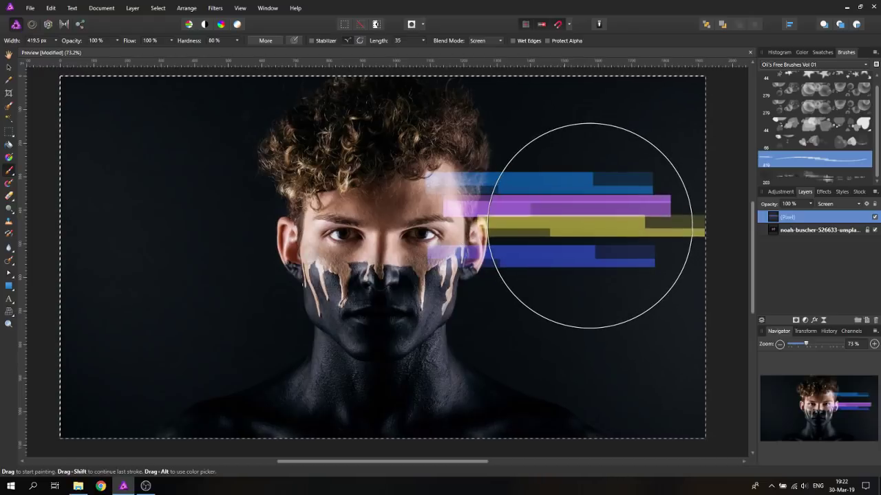
left_click(578, 224)
left_click(496, 227)
left_click(551, 206)
left_click(582, 268)
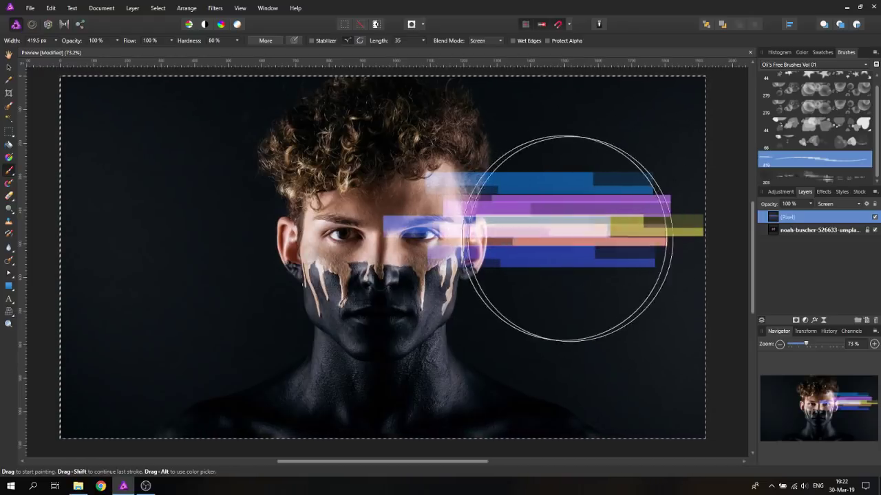
left_click(589, 141)
left_click(620, 292)
- Layer yellow, pink, red, blue and orange stripes over the right-side block down to the jaw and bottom
left_click(671, 184)
left_click(636, 210)
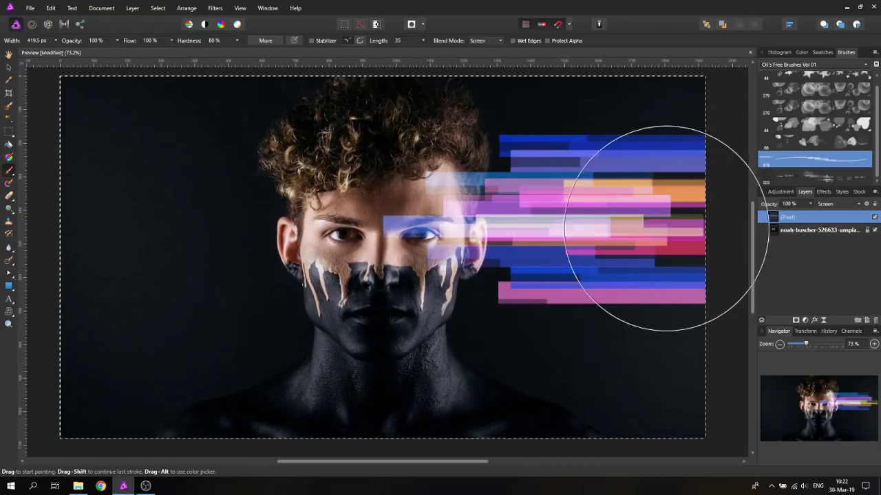
left_click(660, 226)
left_click(647, 238)
left_click(658, 213)
left_click(643, 265)
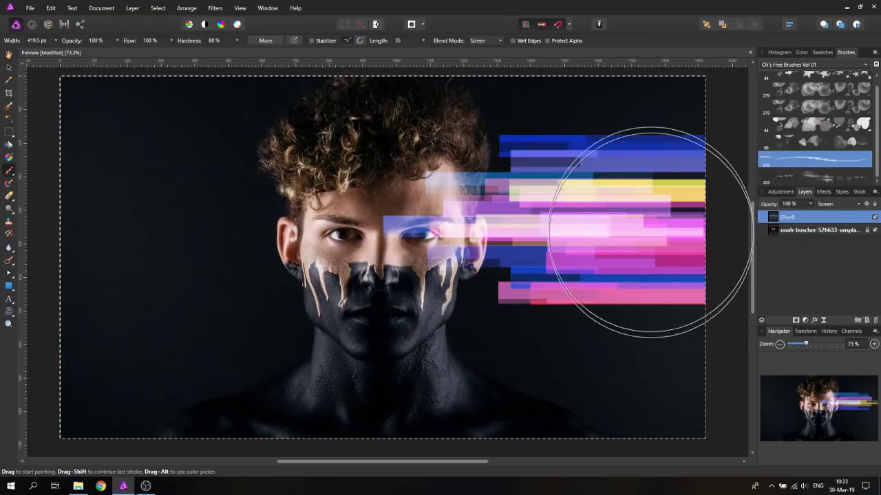
left_click(642, 291)
left_click(612, 300)
left_click(616, 296)
left_click(533, 296)
left_click(594, 296)
left_click(588, 303)
left_click(622, 375)
left_click(605, 354)
- Stamp magenta, green, purple and blue stripes across the top, face and far left, then show the Color sliders
left_click(600, 109)
left_click(588, 124)
left_click(494, 145)
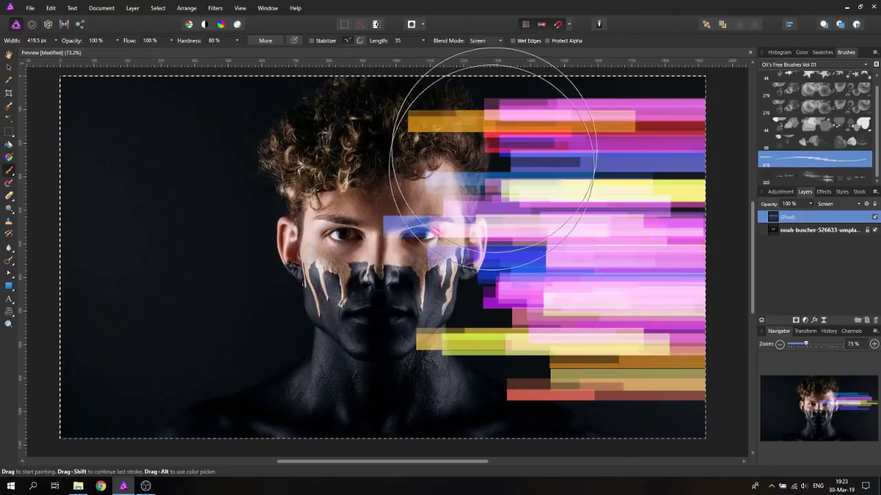
left_click(433, 289)
left_click(309, 246)
left_click(210, 229)
left_click(323, 213)
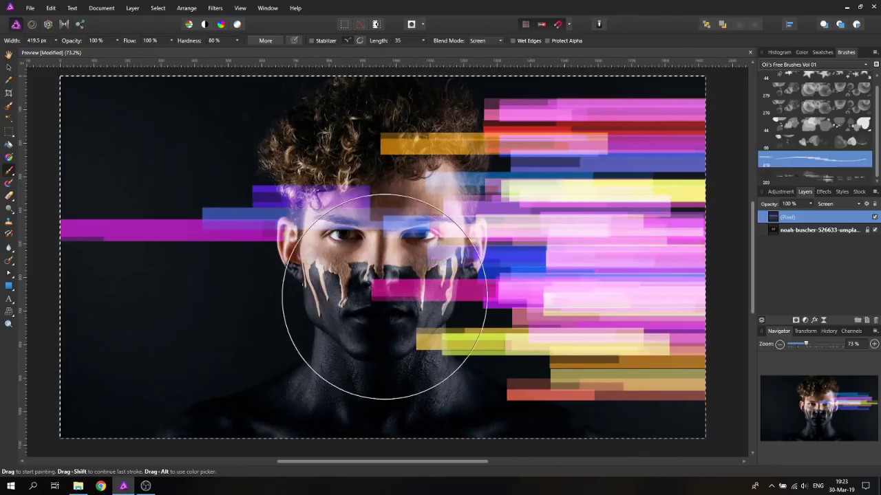
left_click(403, 321)
left_click(323, 198)
left_click(310, 221)
left_click(531, 177)
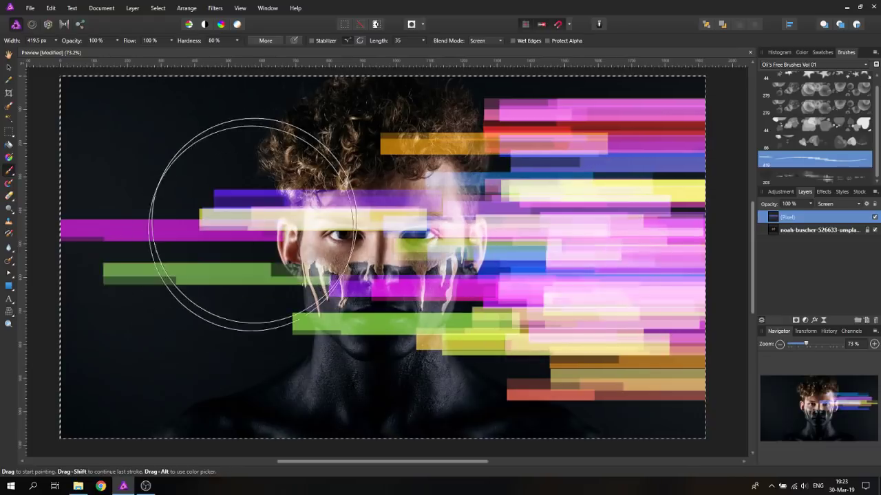
left_click(196, 256)
left_click(256, 275)
left_click(269, 277)
left_click(456, 98)
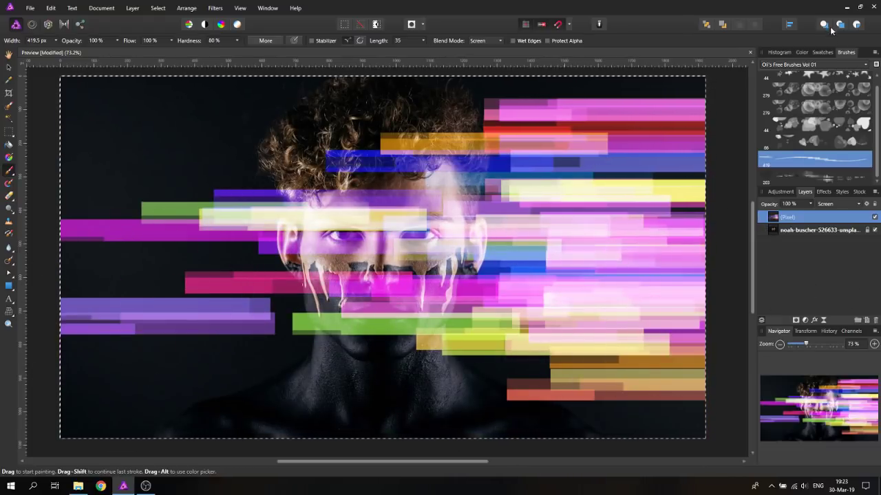
left_click(802, 52)
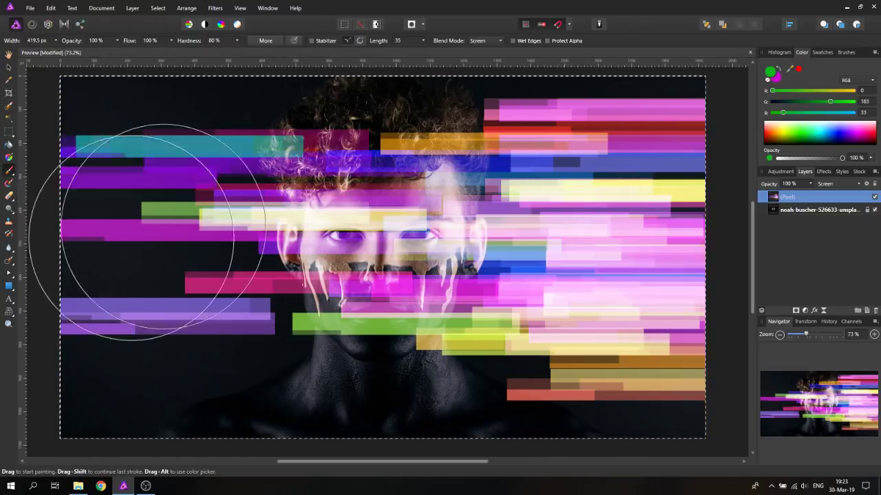
- Paint green glitch bands over the upper-left and set the glitch layer's blend mode to Vivid Light
mouse_move(198, 184)
left_mouse_down()
mouse_move(146, 184)
mouse_move(162, 176)
mouse_move(172, 108)
mouse_move(143, 126)
mouse_move(179, 115)
mouse_move(183, 135)
mouse_move(213, 139)
mouse_move(201, 191)
mouse_move(205, 162)
mouse_move(165, 162)
mouse_move(307, 186)
mouse_move(308, 238)
mouse_move(213, 223)
mouse_move(213, 215)
mouse_move(95, 180)
mouse_move(167, 210)
mouse_move(177, 252)
left_mouse_up()
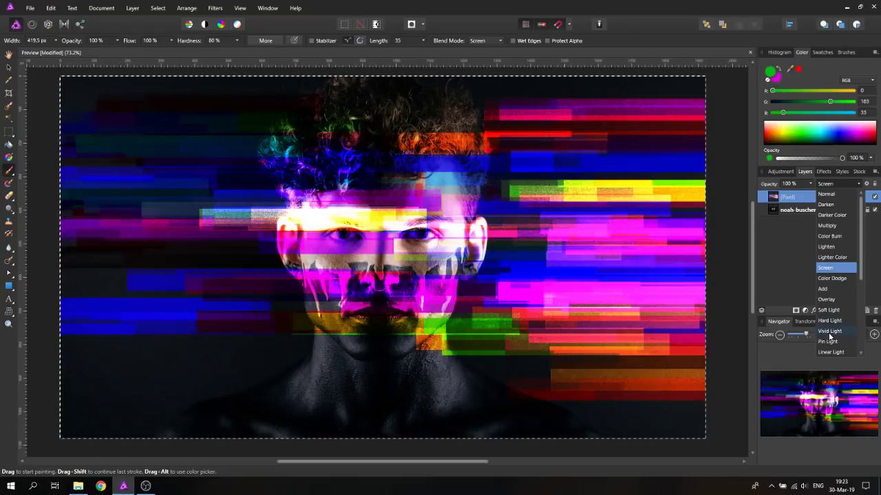
left_click(830, 332)
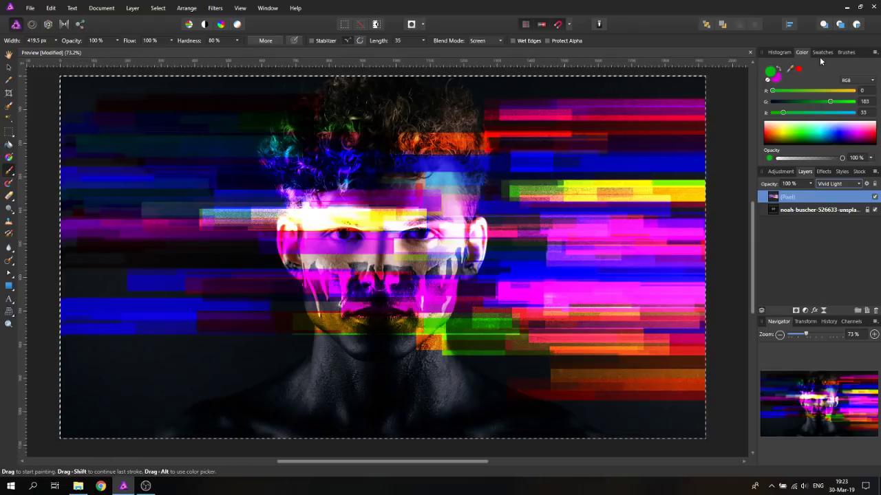
- Paint noisy glitch streaks right of the face and across the eyes with the thin 203 px glitch brush
left_click(844, 53)
left_click(800, 171)
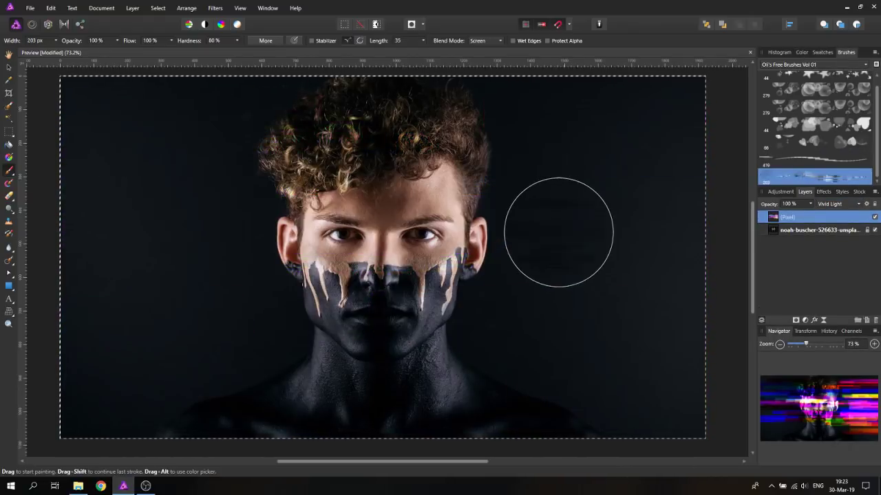
mouse_move(539, 263)
left_mouse_down()
mouse_move(504, 231)
mouse_move(543, 174)
mouse_move(583, 142)
mouse_move(614, 189)
mouse_move(649, 291)
mouse_move(650, 253)
mouse_move(579, 175)
mouse_move(520, 299)
mouse_move(560, 243)
mouse_move(546, 155)
mouse_move(569, 292)
mouse_move(603, 390)
mouse_move(610, 321)
mouse_move(629, 355)
mouse_move(662, 314)
mouse_move(658, 202)
mouse_move(661, 284)
mouse_move(629, 398)
mouse_move(597, 379)
mouse_move(581, 406)
mouse_move(595, 409)
mouse_move(665, 195)
mouse_move(665, 156)
mouse_move(661, 182)
mouse_move(624, 196)
mouse_move(599, 48)
mouse_move(583, 129)
mouse_move(582, 110)
mouse_move(607, 166)
mouse_move(616, 163)
mouse_move(626, 211)
mouse_move(659, 91)
mouse_move(659, 186)
mouse_move(638, 110)
mouse_move(631, 319)
mouse_move(638, 70)
mouse_move(600, 282)
mouse_move(583, 131)
mouse_move(561, 288)
mouse_move(536, 182)
mouse_move(516, 289)
mouse_move(516, 257)
mouse_move(399, 255)
mouse_move(562, 242)
mouse_move(410, 243)
mouse_move(522, 234)
mouse_move(356, 242)
mouse_move(530, 240)
mouse_move(432, 295)
mouse_move(597, 294)
mouse_move(530, 332)
mouse_move(535, 297)
mouse_move(614, 342)
mouse_move(656, 440)
mouse_move(671, 229)
mouse_move(675, 311)
mouse_move(652, 139)
mouse_move(664, 265)
mouse_move(603, 157)
mouse_move(585, 178)
mouse_move(614, 336)
mouse_move(641, 355)
mouse_move(700, 358)
mouse_move(629, 393)
mouse_move(548, 201)
mouse_move(532, 249)
mouse_move(637, 350)
mouse_move(672, 413)
mouse_move(752, 344)
left_mouse_up()
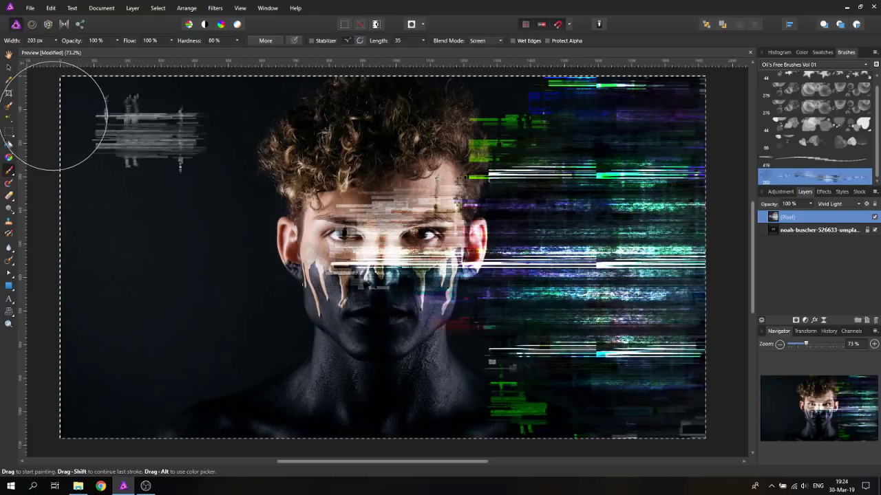
left_click(8, 68)
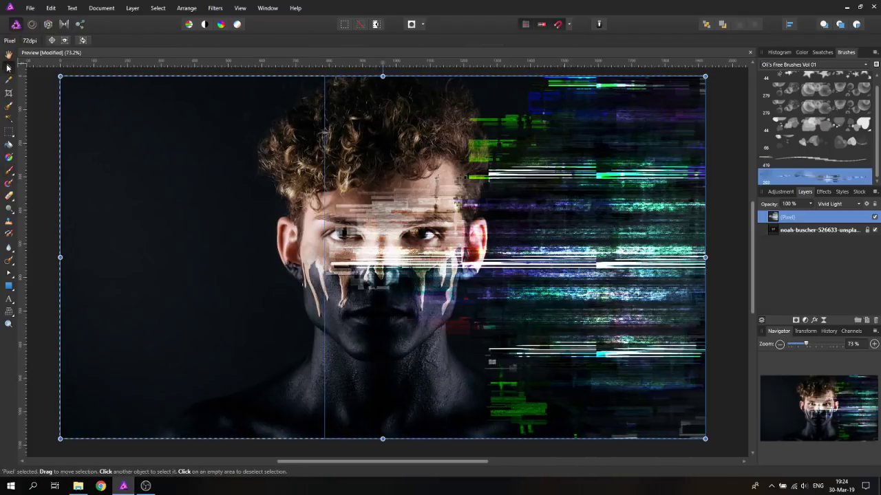
- In Liquify with the mesh hidden, push the streaks into waves over face, chin and right side, then apply
left_click(31, 25)
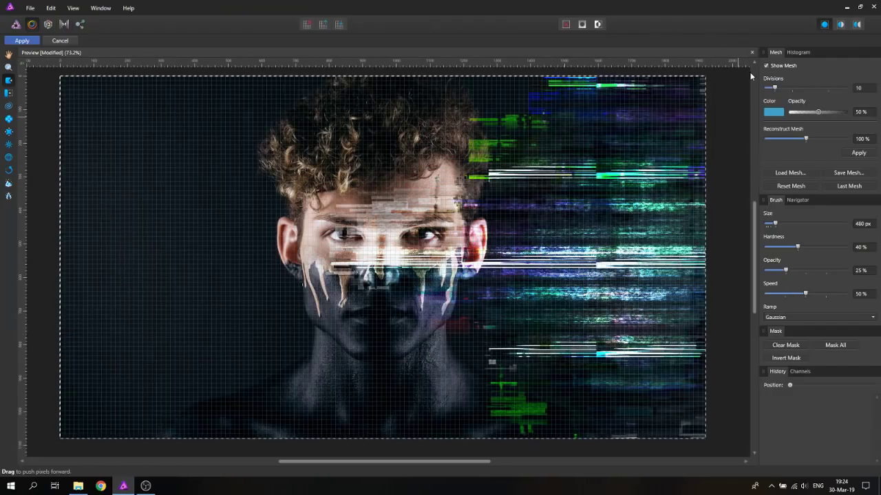
left_click(765, 66)
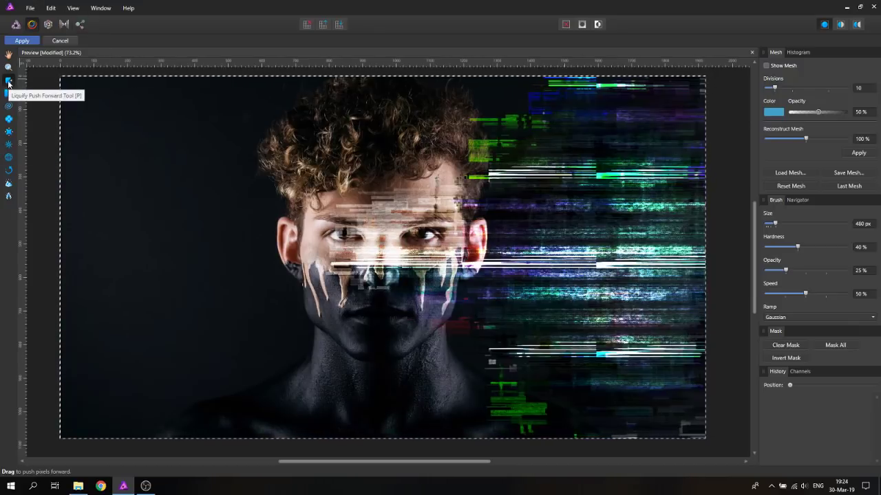
mouse_move(598, 238)
left_mouse_down()
mouse_move(585, 230)
mouse_move(596, 200)
mouse_move(649, 194)
mouse_move(676, 217)
mouse_move(471, 157)
mouse_move(282, 271)
mouse_move(493, 316)
mouse_move(521, 311)
mouse_move(481, 341)
left_mouse_up()
left_click_drag(359, 316, 305, 314)
mouse_move(551, 158)
left_mouse_down()
mouse_move(589, 134)
mouse_move(584, 93)
left_mouse_up()
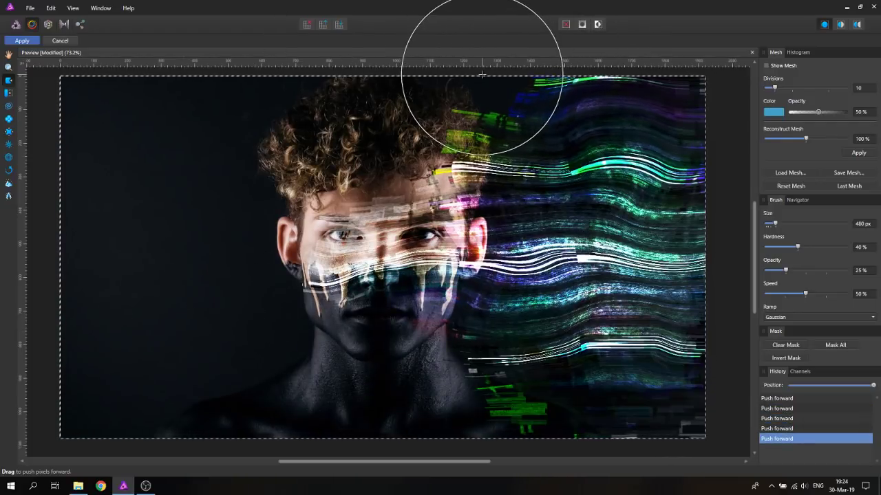
left_click_drag(541, 383, 512, 373)
mouse_move(416, 437)
left_mouse_down()
mouse_move(395, 433)
mouse_move(442, 384)
mouse_move(429, 355)
left_mouse_up()
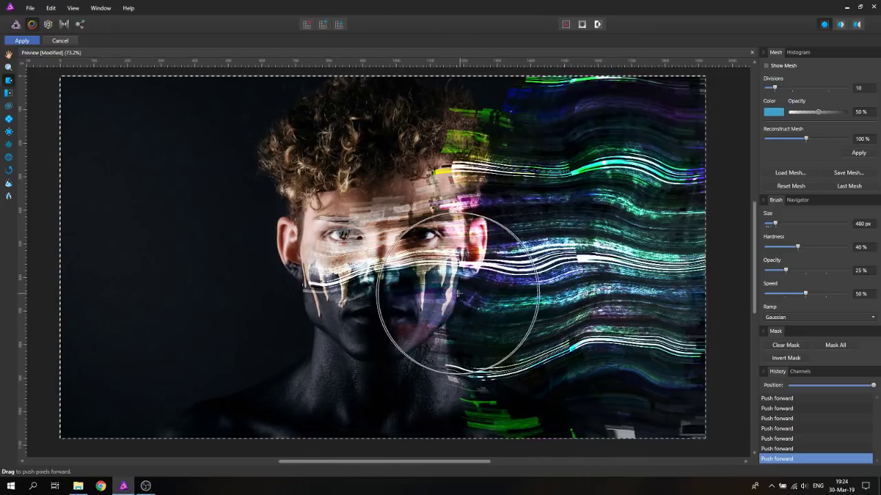
mouse_move(403, 324)
left_mouse_down()
mouse_move(451, 280)
mouse_move(452, 210)
mouse_move(414, 145)
mouse_move(443, 217)
mouse_move(407, 181)
mouse_move(398, 273)
mouse_move(340, 283)
mouse_move(308, 269)
mouse_move(287, 167)
left_mouse_up()
mouse_move(481, 337)
left_mouse_down()
mouse_move(442, 374)
mouse_move(584, 246)
mouse_move(491, 181)
mouse_move(557, 187)
mouse_move(534, 128)
mouse_move(502, 106)
left_mouse_up()
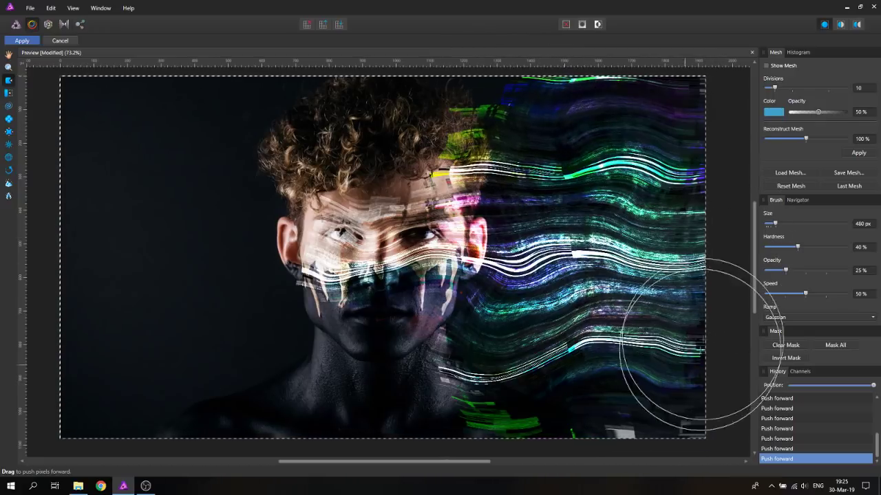
left_click(20, 40)
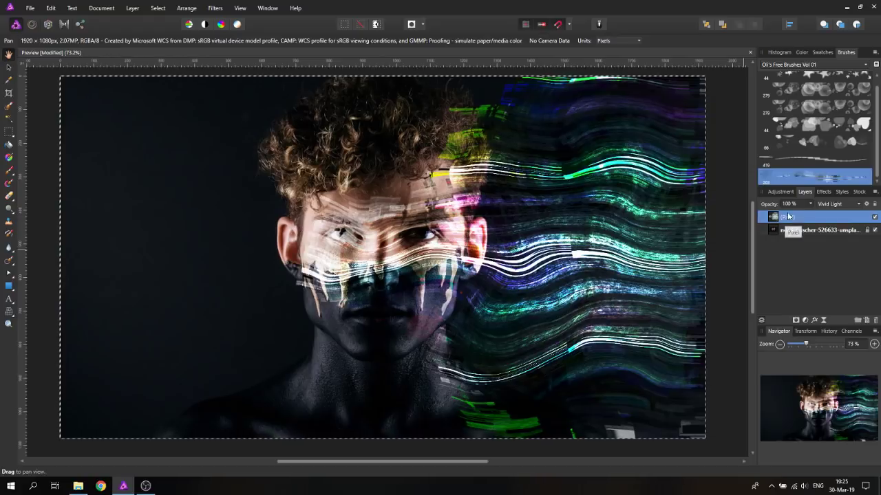
- Lower the glitch layer's opacity to about 81% while keeping Vivid Light blending
left_click(810, 204)
mouse_move(810, 215)
left_mouse_down()
mouse_move(773, 214)
mouse_move(819, 219)
mouse_move(798, 214)
left_mouse_up()
left_click(833, 204)
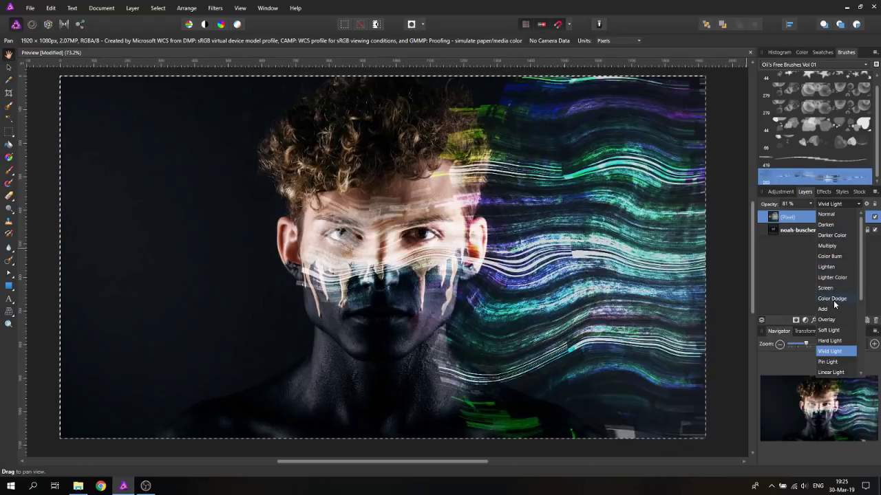
left_click(832, 354)
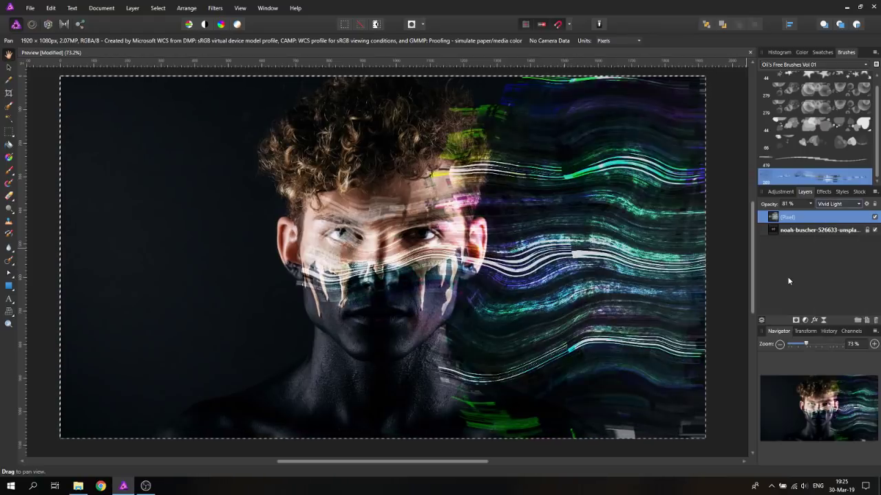
- Add a new empty pixel layer set to Vivid Light and pick a different glitch brush
left_click(867, 320)
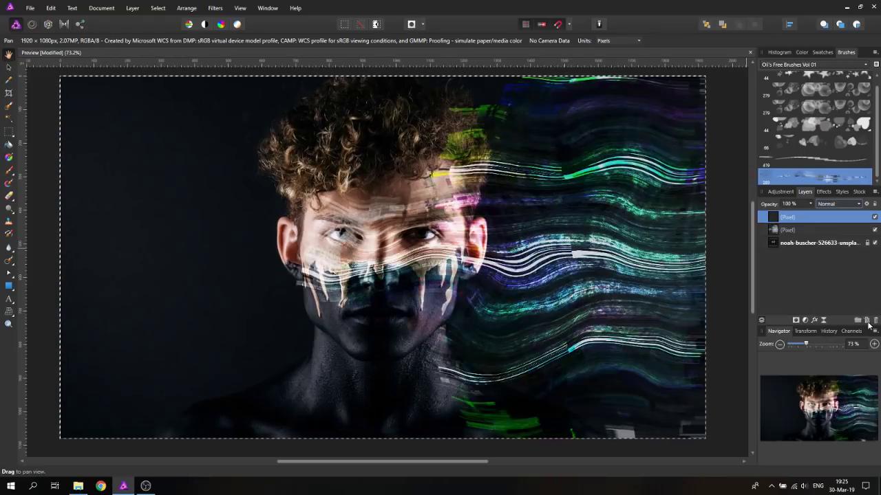
left_click(827, 205)
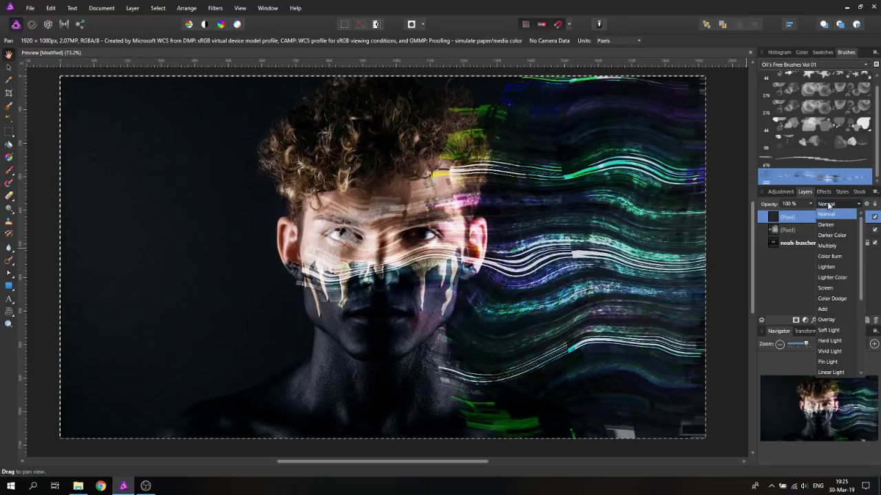
left_click(831, 352)
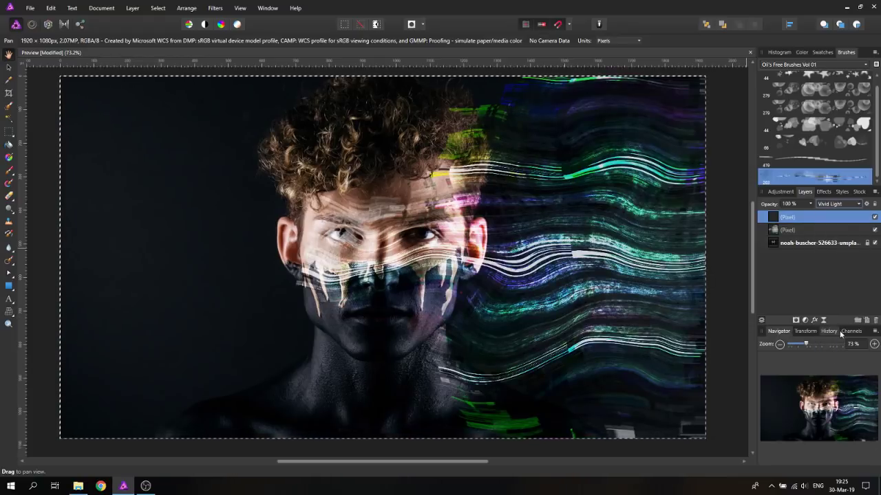
left_click(798, 158)
mouse_move(578, 198)
left_mouse_down()
mouse_move(556, 183)
mouse_move(593, 189)
left_mouse_up()
- Paint colourful glitch strokes across the face with the Paint Brush and blend the layer as Color Dodge
left_click(10, 171)
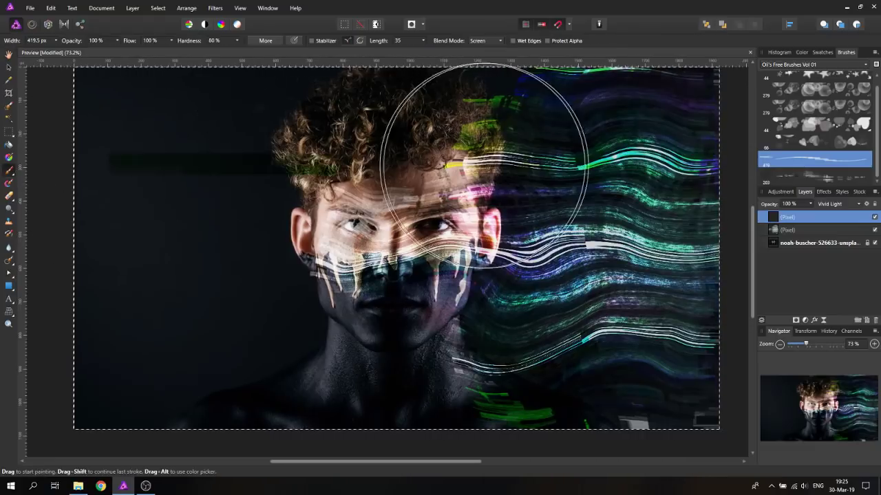
mouse_move(462, 157)
left_mouse_down()
mouse_move(560, 275)
mouse_move(643, 329)
mouse_move(585, 225)
mouse_move(703, 83)
mouse_move(626, 179)
mouse_move(638, 322)
mouse_move(700, 418)
mouse_move(688, 40)
mouse_move(688, 314)
mouse_move(668, 157)
left_mouse_up()
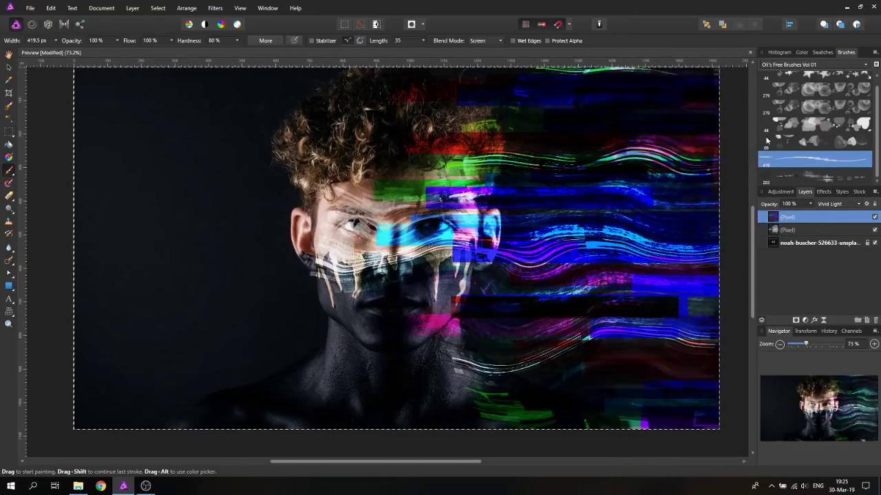
left_click(840, 204)
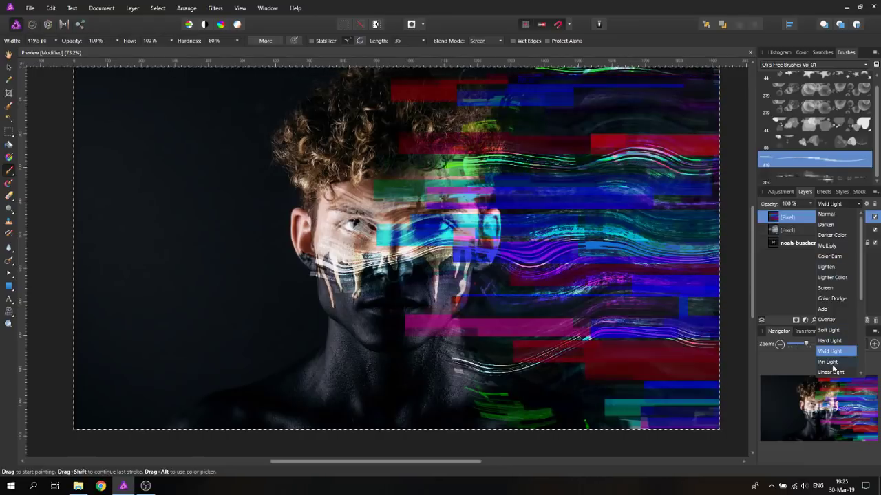
left_click(832, 300)
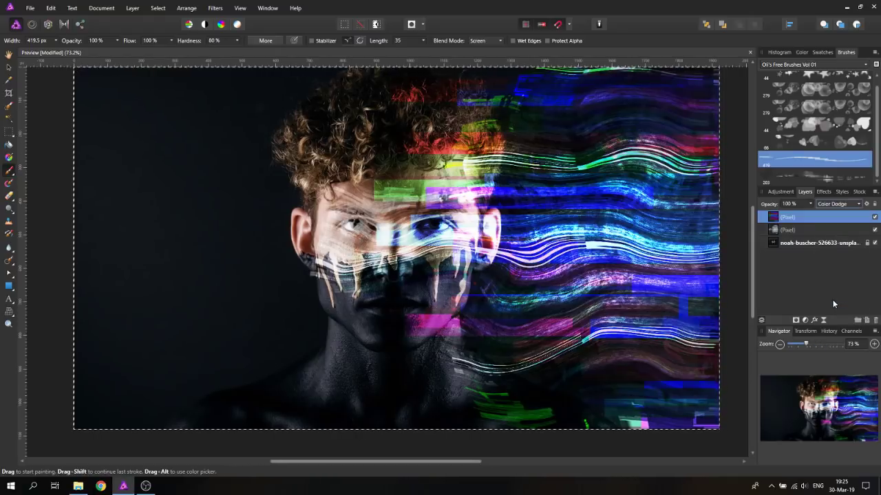
scroll(678, 279, "up", 1)
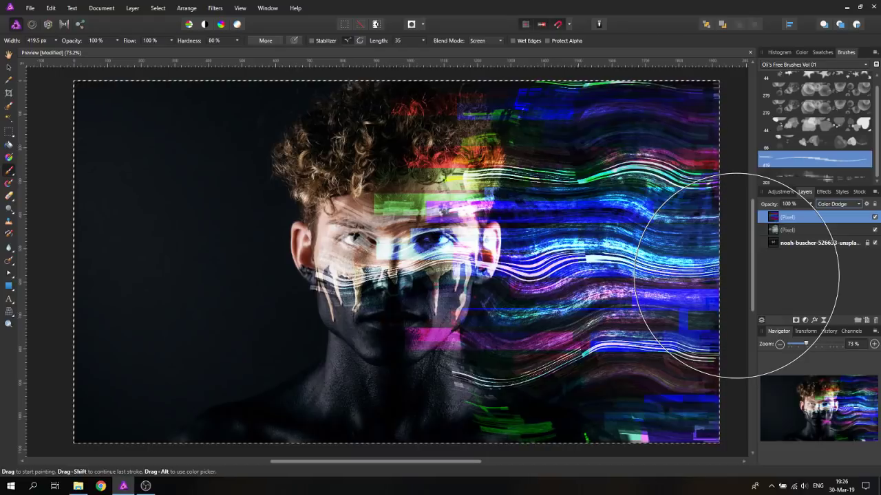
- Deselect with Ctrl+D, then undo a trial streak painted across the cheeks
key("ctrl+d")
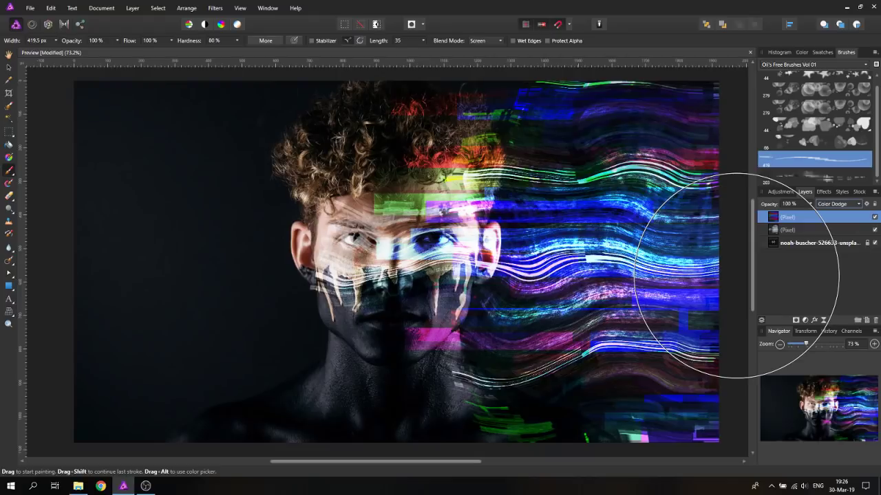
left_click_drag(412, 258, 444, 259)
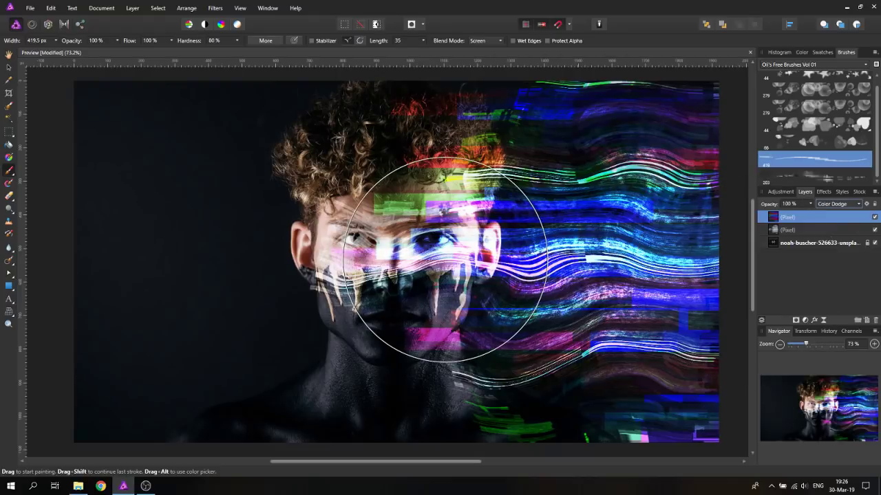
key("ctrl+z")
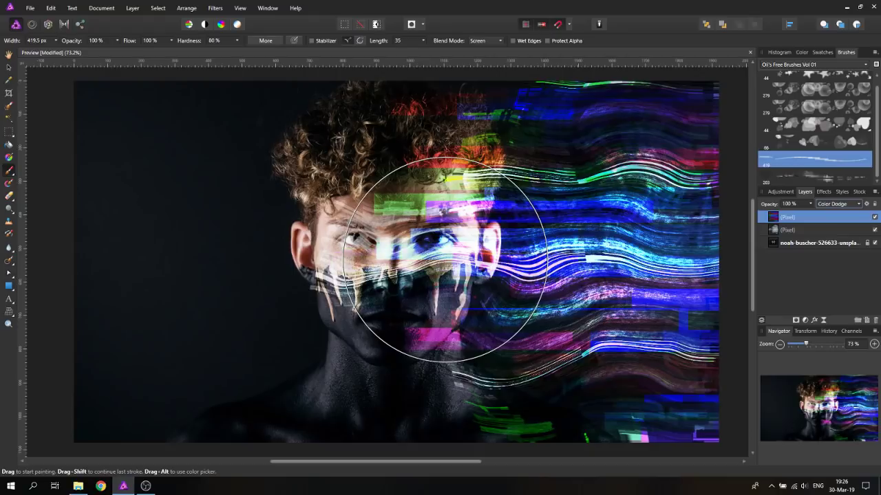